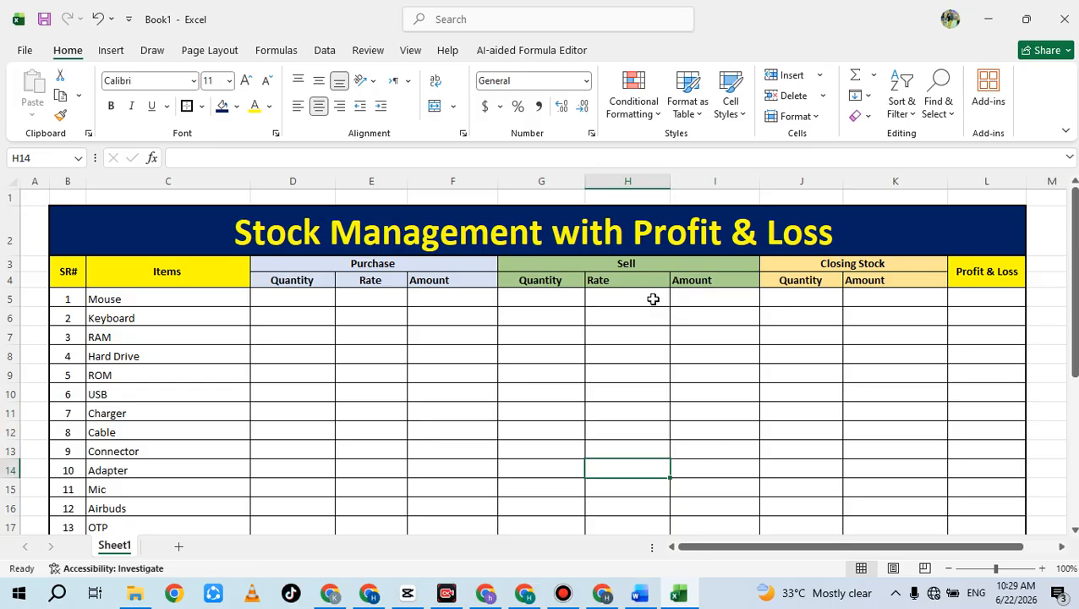
Step: Examine the stock table's layout, covering the SR#, Items, Purchase and Sell columns
{"action": "scroll", "coordinate": [653, 299], "scroll_direction": "down", "scroll_amount": 3}
{"action": "scroll", "coordinate": [662, 296], "scroll_direction": "up", "scroll_amount": 3}
{"action": "left_click_drag", "start_coordinate": [285, 299], "coordinate": [951, 301]}
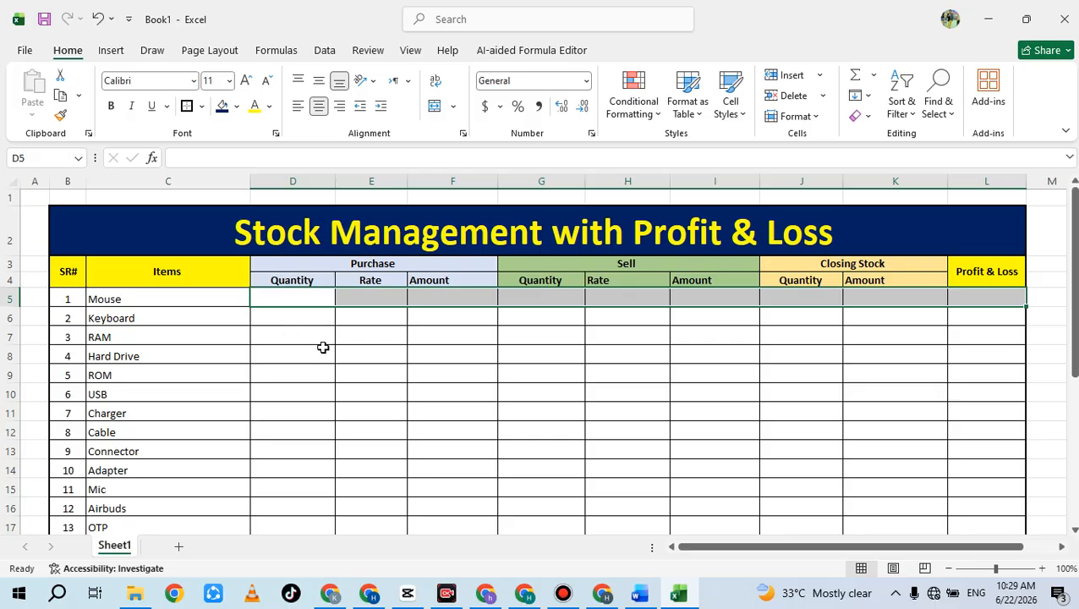
{"action": "left_click", "coordinate": [321, 349]}
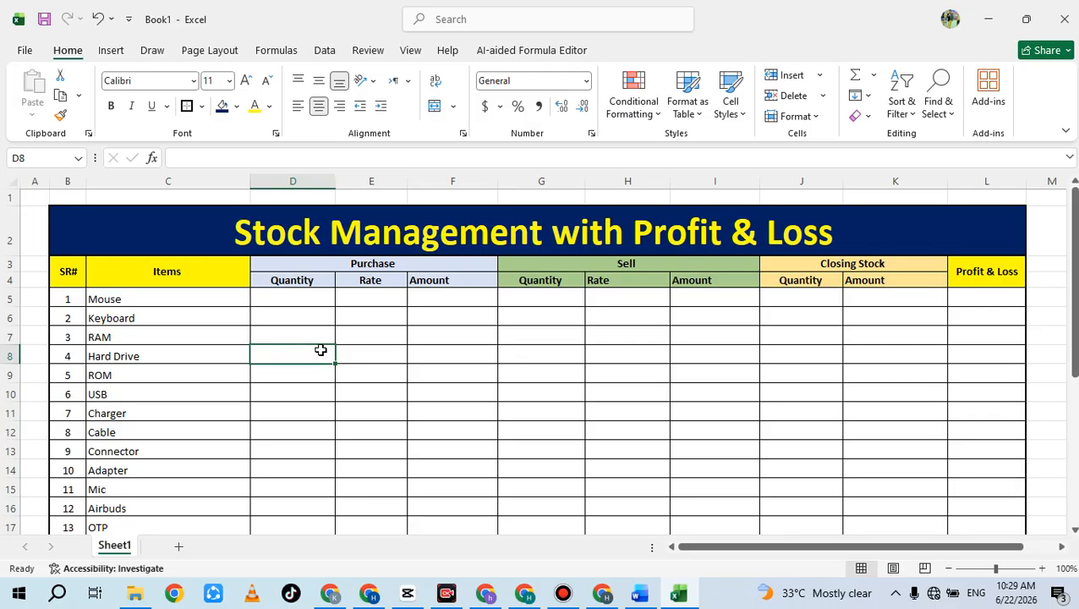
{"action": "left_click_drag", "start_coordinate": [72, 272], "coordinate": [174, 280]}
{"action": "left_click", "coordinate": [125, 312]}
{"action": "left_click_drag", "start_coordinate": [71, 272], "coordinate": [90, 370]}
{"action": "left_click_drag", "start_coordinate": [142, 273], "coordinate": [147, 390]}
{"action": "left_click_drag", "start_coordinate": [294, 281], "coordinate": [299, 408]}
{"action": "left_click_drag", "start_coordinate": [341, 252], "coordinate": [418, 481]}
{"action": "left_click", "coordinate": [333, 362]}
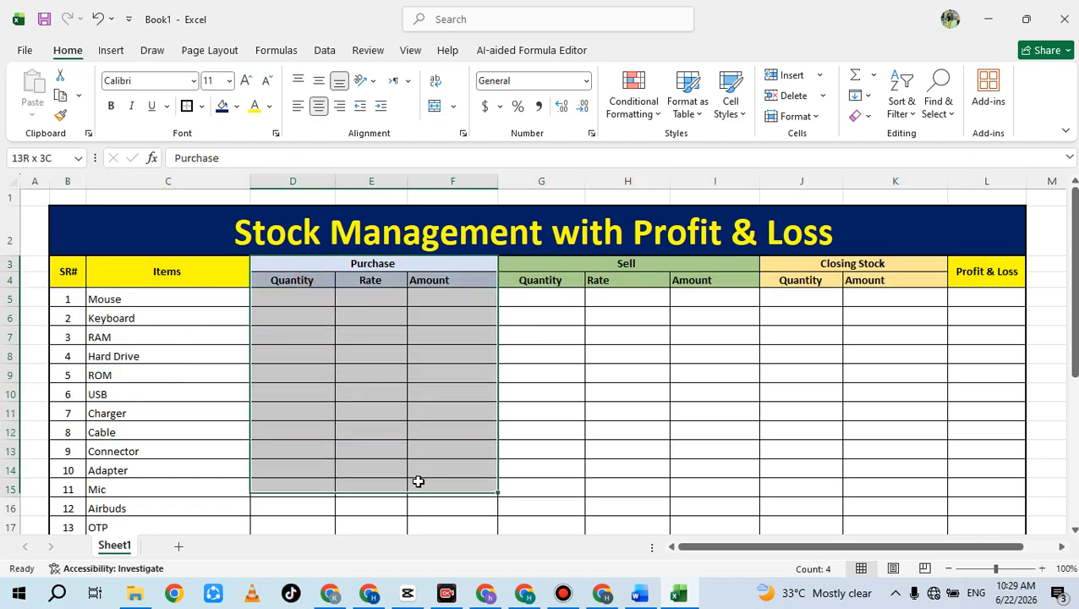
{"action": "left_click", "coordinate": [513, 380]}
{"action": "left_click_drag", "start_coordinate": [530, 267], "coordinate": [656, 491]}
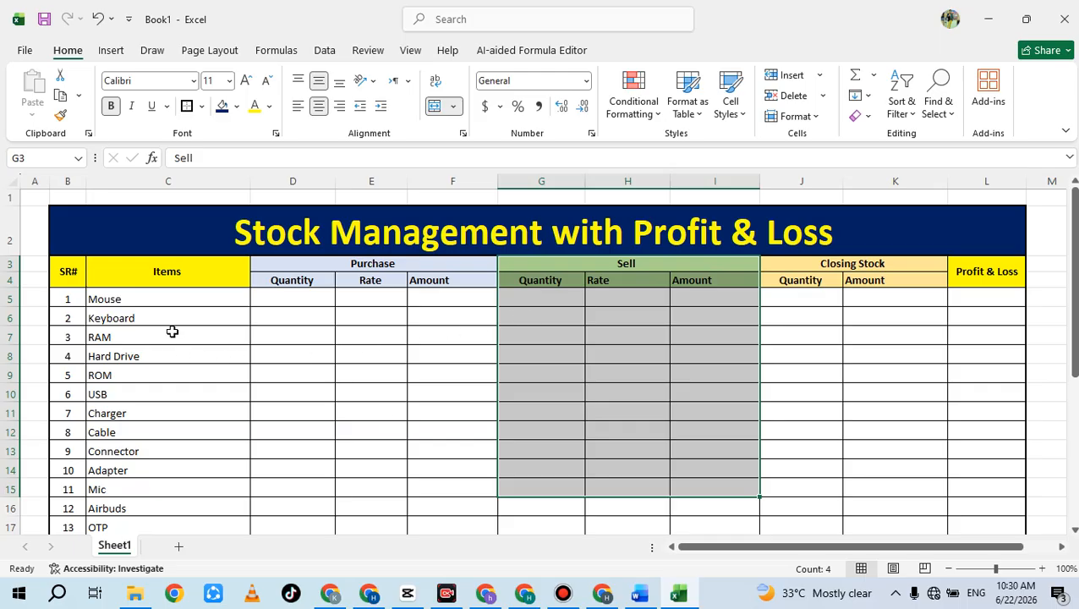
{"action": "left_click", "coordinate": [279, 315]}
{"action": "left_click_drag", "start_coordinate": [275, 271], "coordinate": [400, 505]}
{"action": "left_click", "coordinate": [555, 370]}
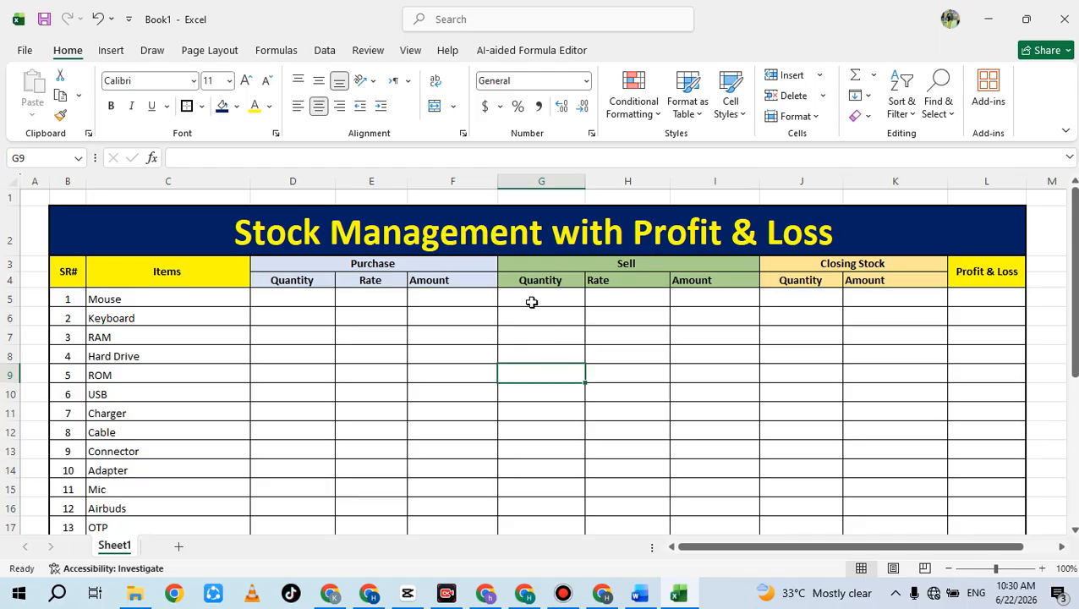
{"action": "left_click_drag", "start_coordinate": [526, 261], "coordinate": [642, 499]}
{"action": "left_click", "coordinate": [566, 335]}
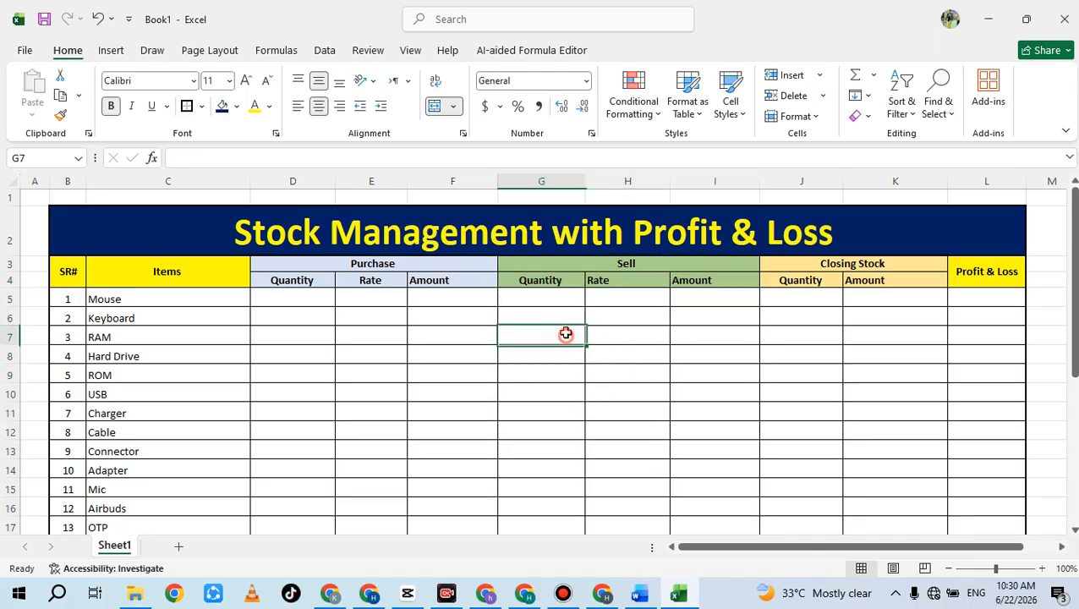
{"action": "left_click", "coordinate": [613, 299]}
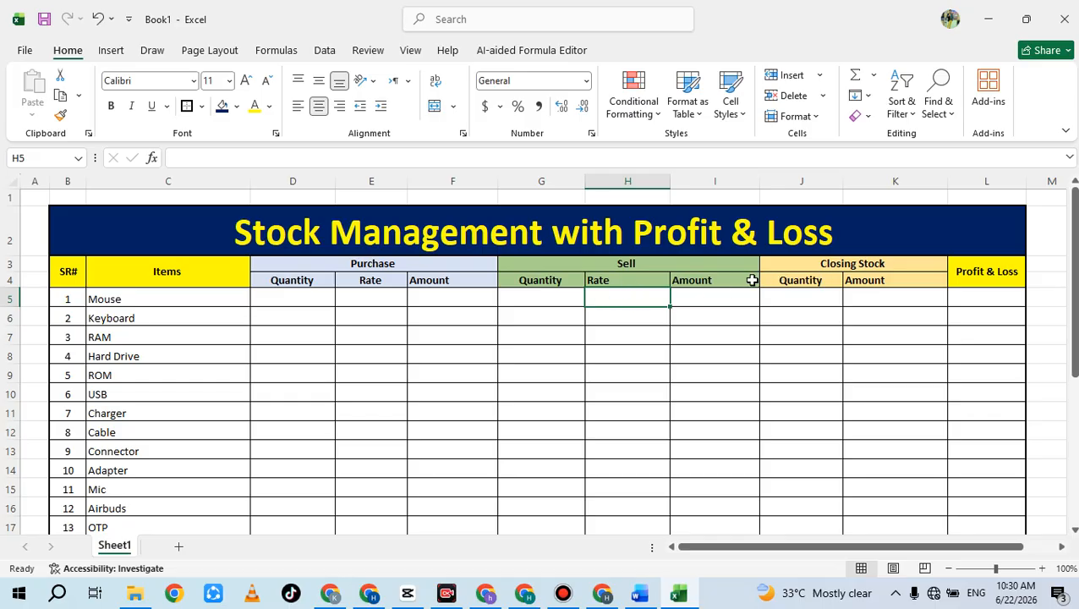
Step: Widen the Quantity column under Closing Stock slightly
{"action": "left_click_drag", "start_coordinate": [789, 265], "coordinate": [825, 413]}
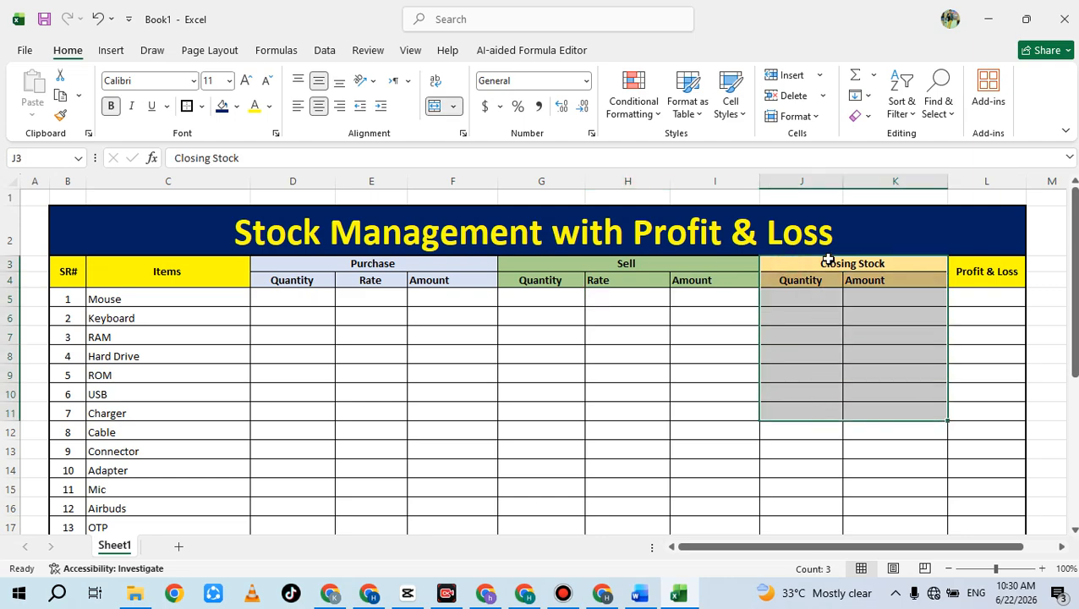
{"action": "left_click_drag", "start_coordinate": [843, 180], "coordinate": [850, 181]}
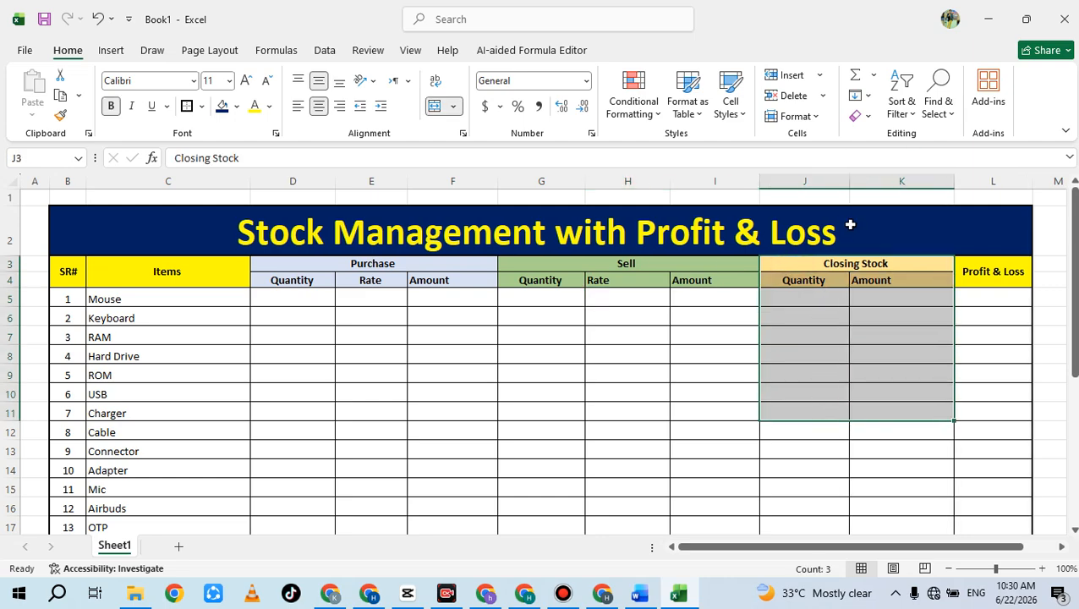
{"action": "left_click", "coordinate": [679, 299]}
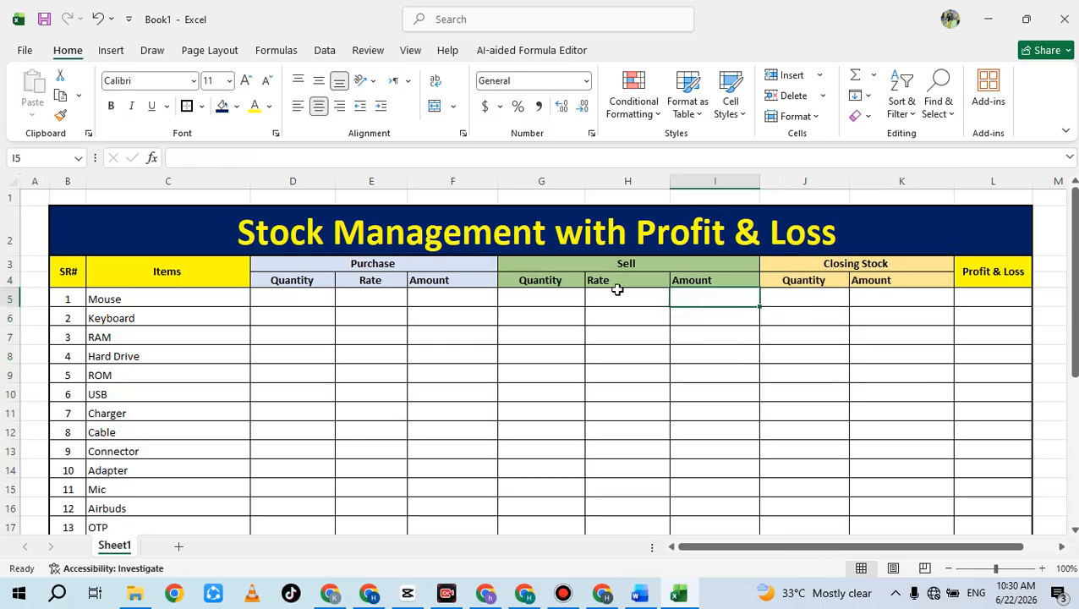
Step: Examine the Closing Stock and Profit & Loss columns and the list of items
{"action": "left_click_drag", "start_coordinate": [812, 272], "coordinate": [824, 393]}
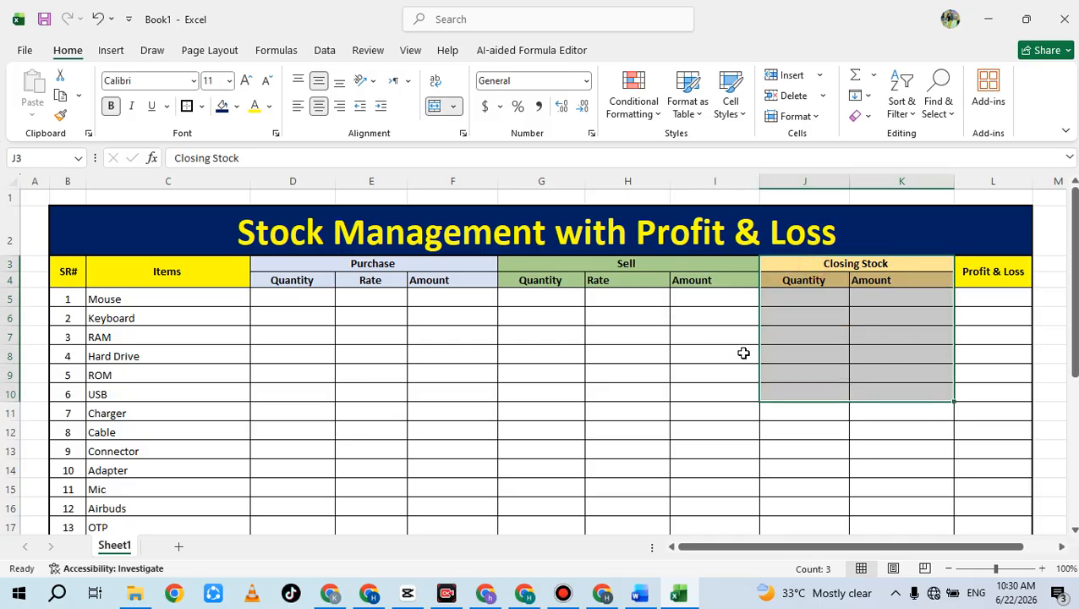
{"action": "left_click", "coordinate": [974, 319]}
{"action": "left_click_drag", "start_coordinate": [977, 276], "coordinate": [985, 328]}
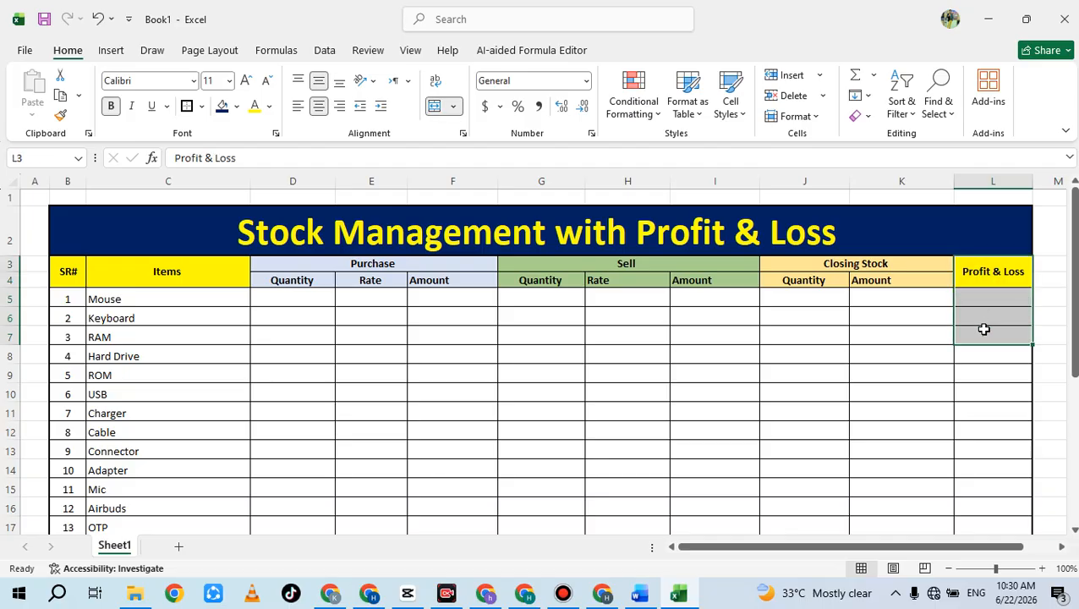
{"action": "left_click", "coordinate": [337, 297]}
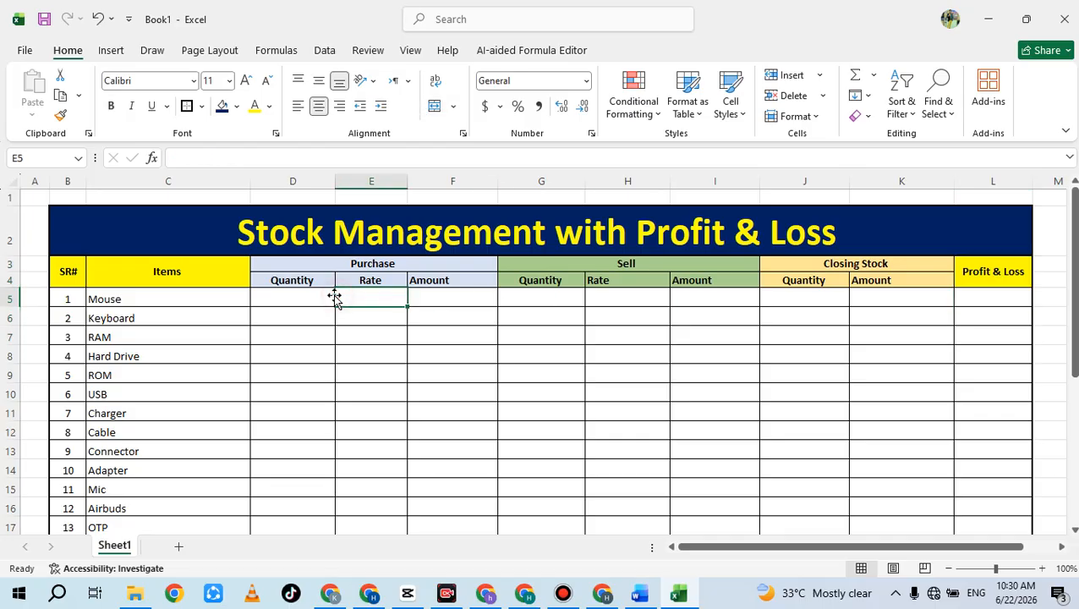
{"action": "left_click", "coordinate": [320, 297]}
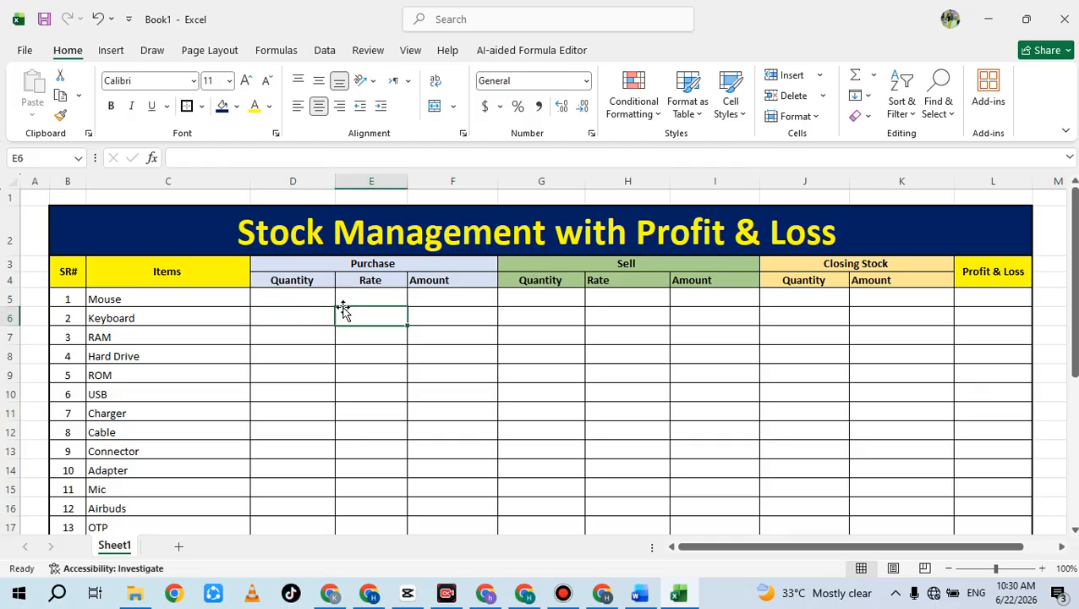
{"action": "left_click", "coordinate": [191, 301]}
{"action": "left_click", "coordinate": [159, 342]}
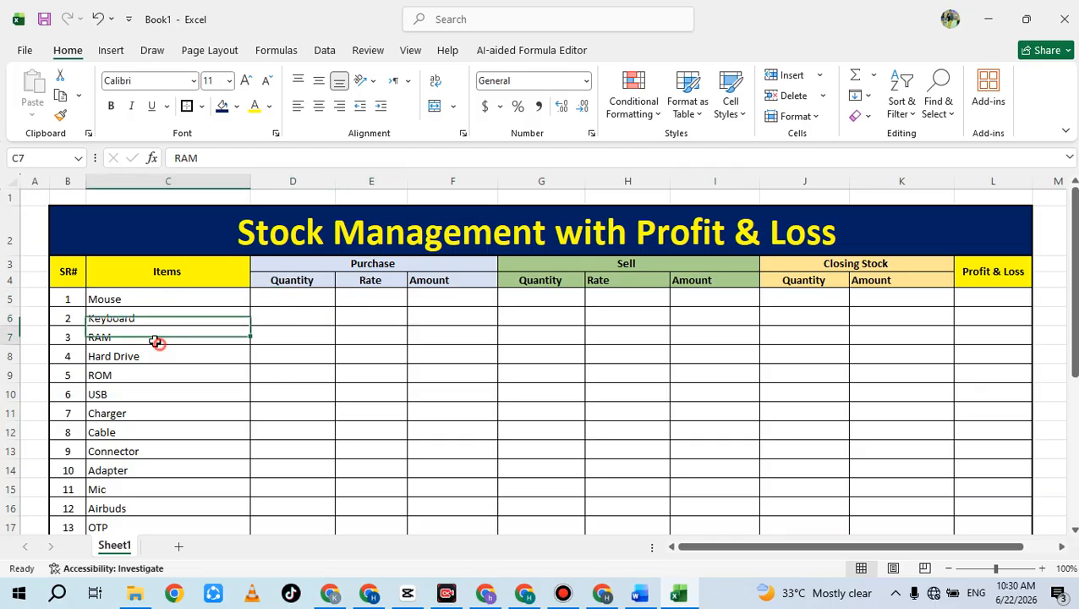
{"action": "left_click_drag", "start_coordinate": [105, 298], "coordinate": [136, 421]}
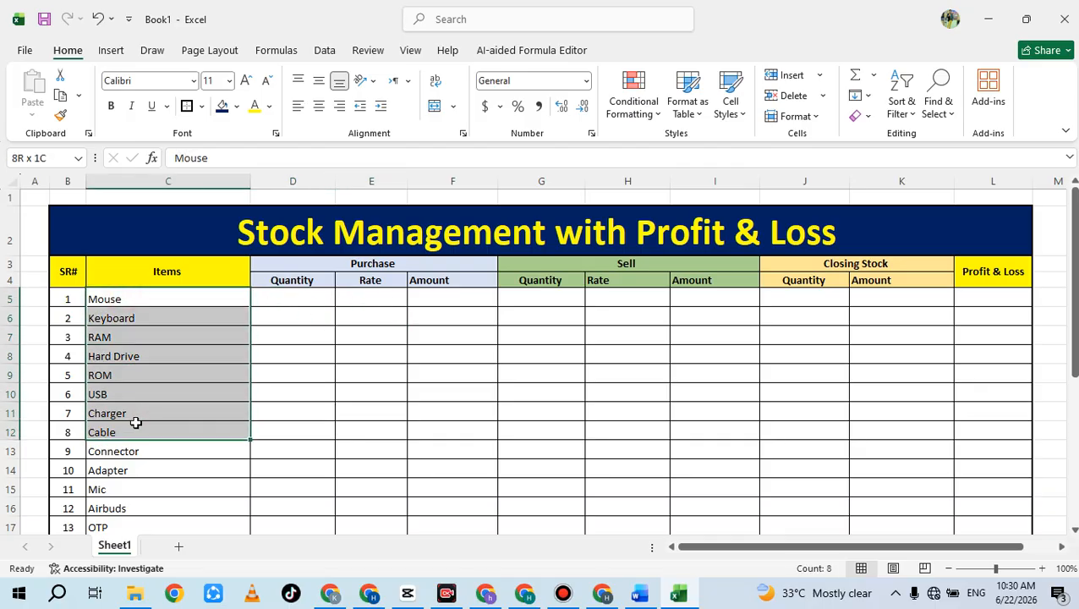
{"action": "left_click", "coordinate": [274, 389]}
Step: Enter a purchase quantity of 40 and a purchase rate of 100 for the Mouse item
{"action": "left_click", "coordinate": [280, 296]}
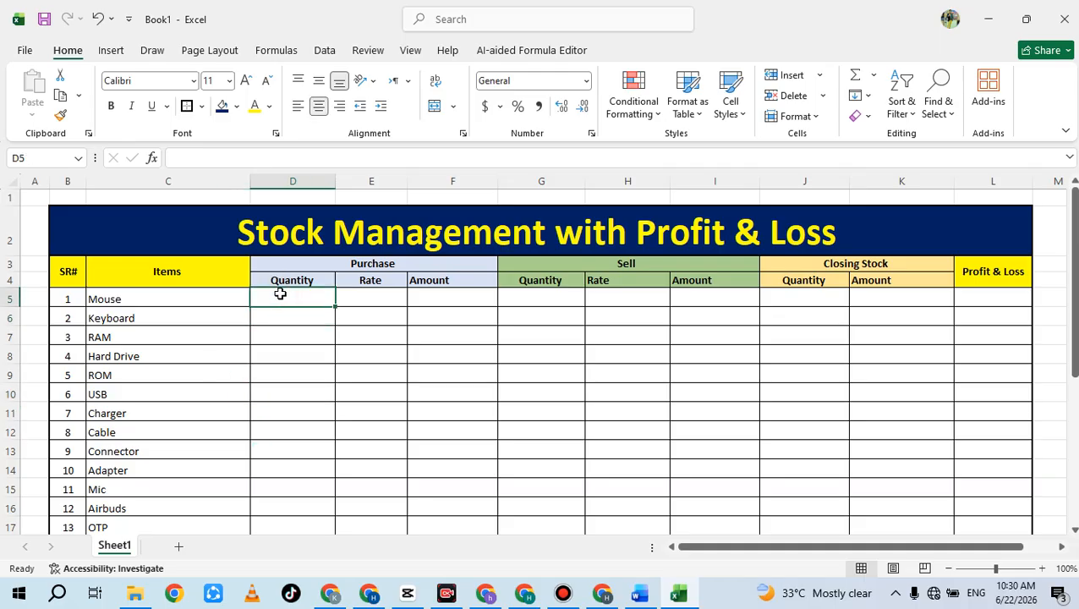
{"action": "type", "text": "40"}
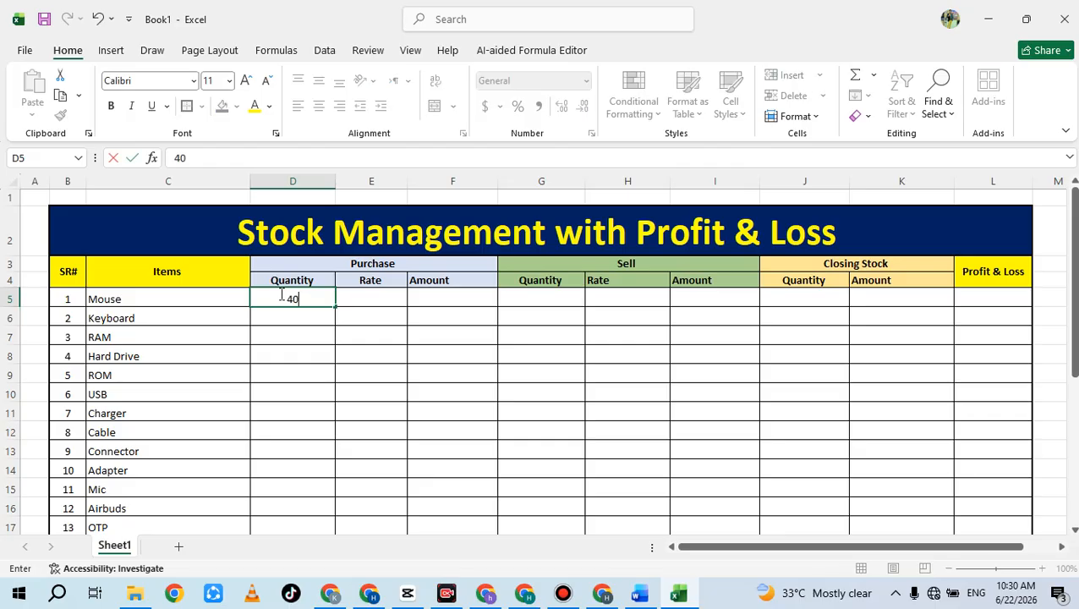
{"action": "key", "text": "Return"}
{"action": "key", "text": "Up"}
{"action": "key", "text": "Right"}
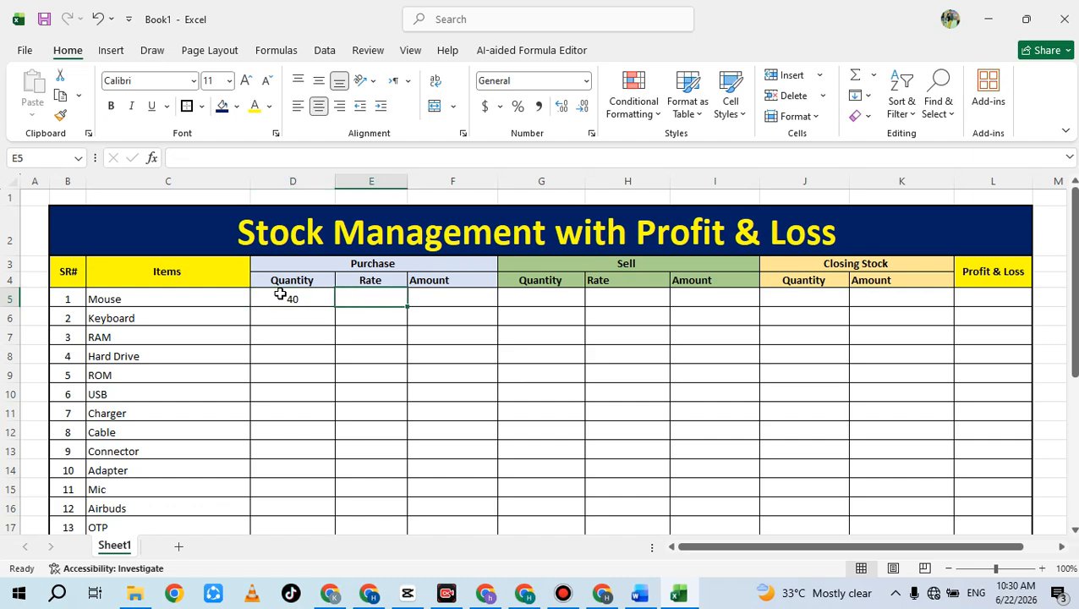
{"action": "type", "text": "100"}
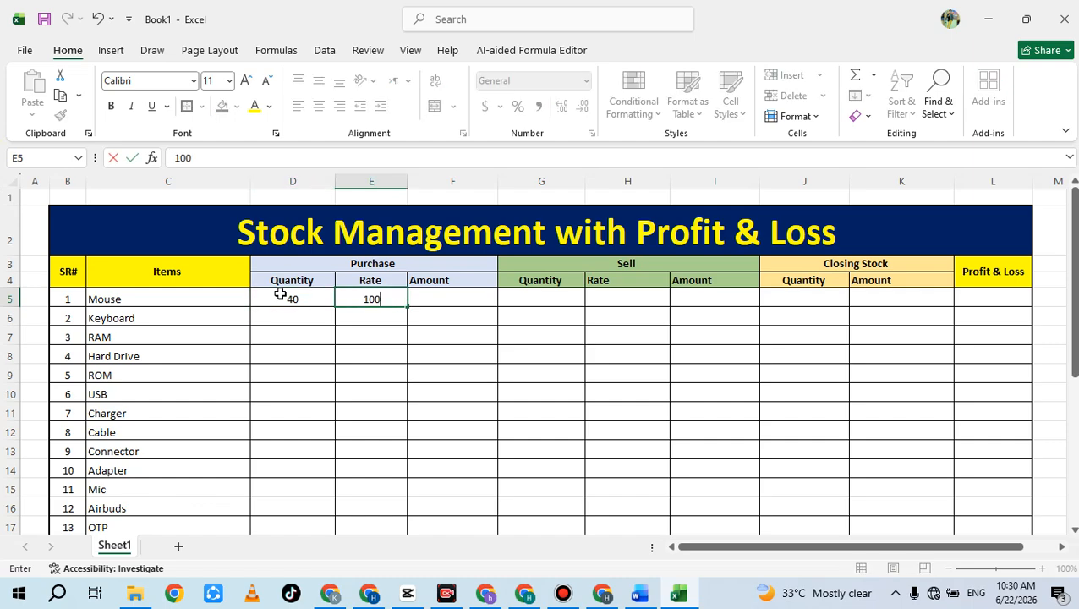
{"action": "key", "text": "Tab"}
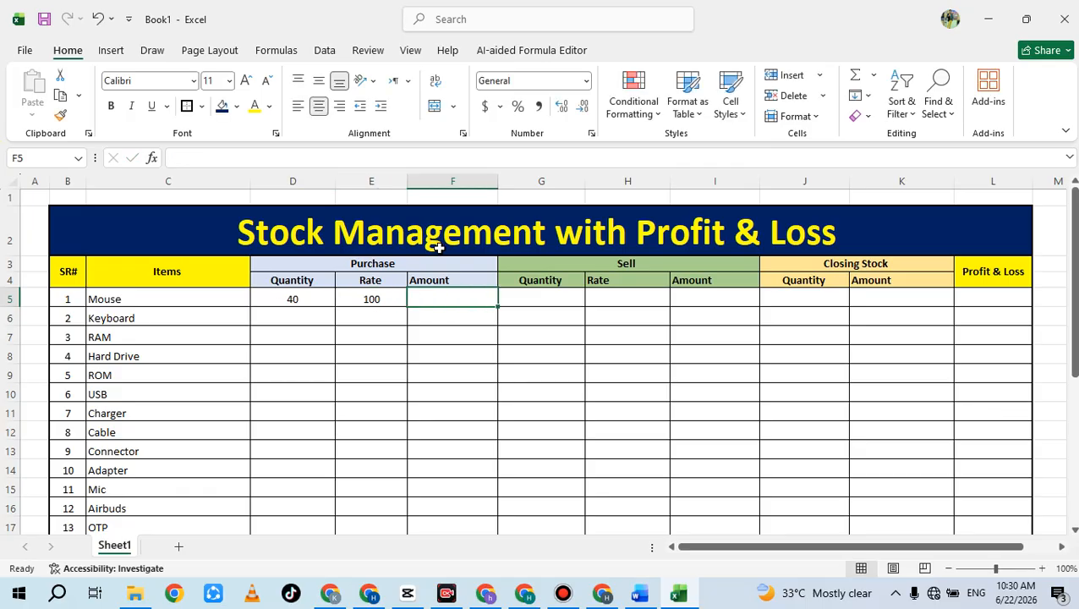
Step: Calculate the Mouse purchase amount in F5 with the formula =D5*E5
{"action": "left_click", "coordinate": [441, 357]}
{"action": "left_click", "coordinate": [427, 293]}
{"action": "type", "text": "="}
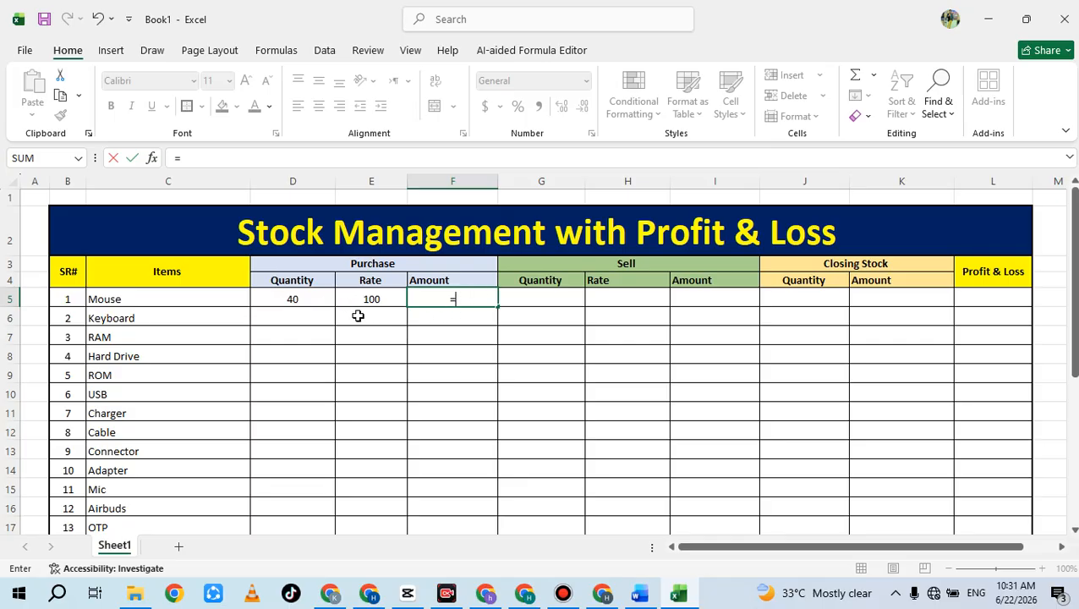
{"action": "left_click", "coordinate": [315, 294]}
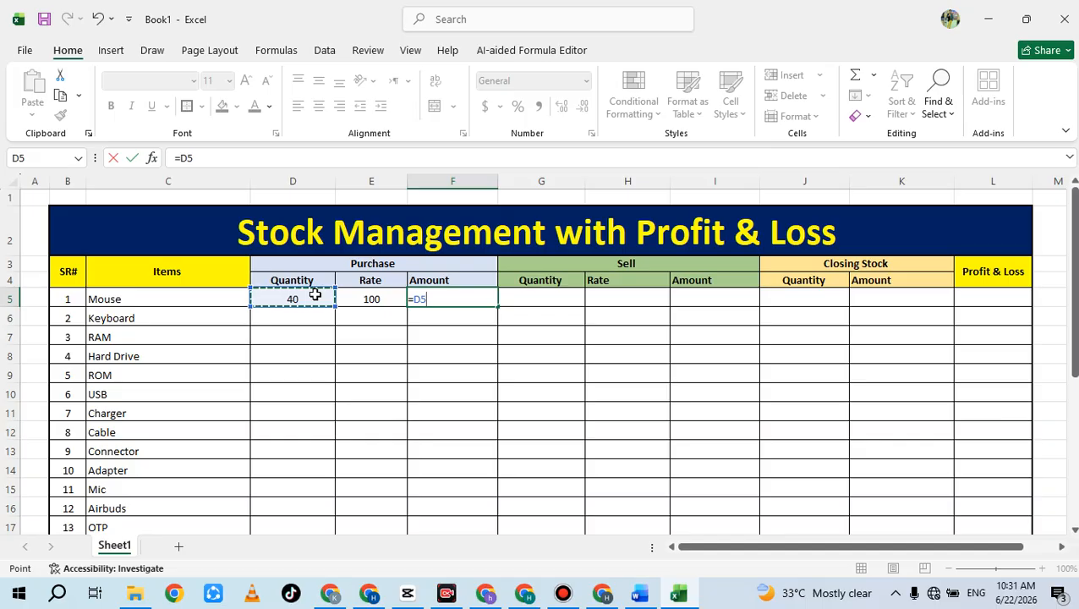
{"action": "type", "text": "*"}
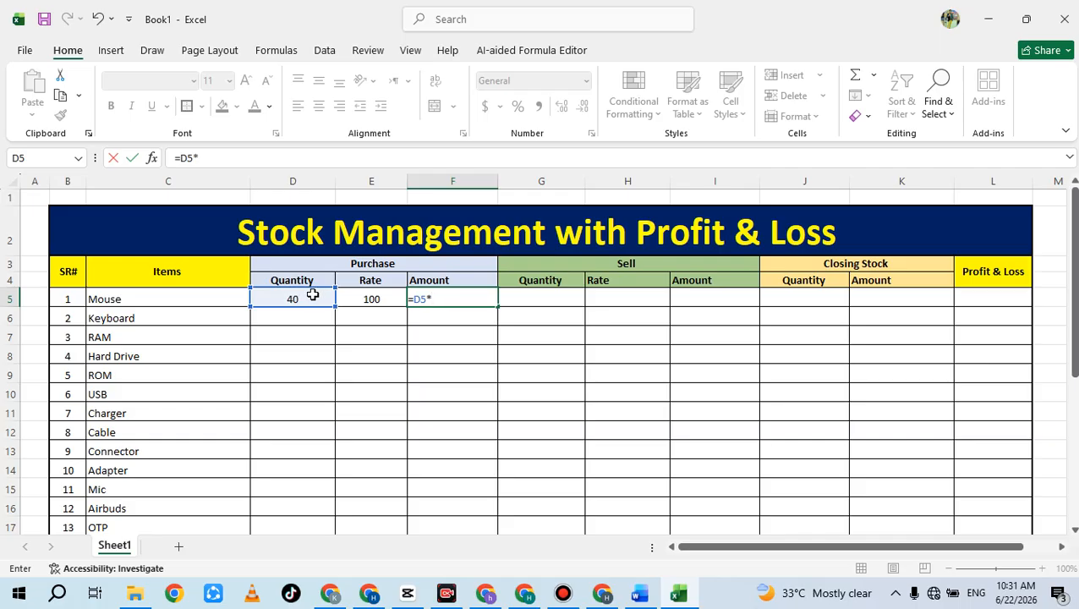
{"action": "left_click", "coordinate": [358, 301]}
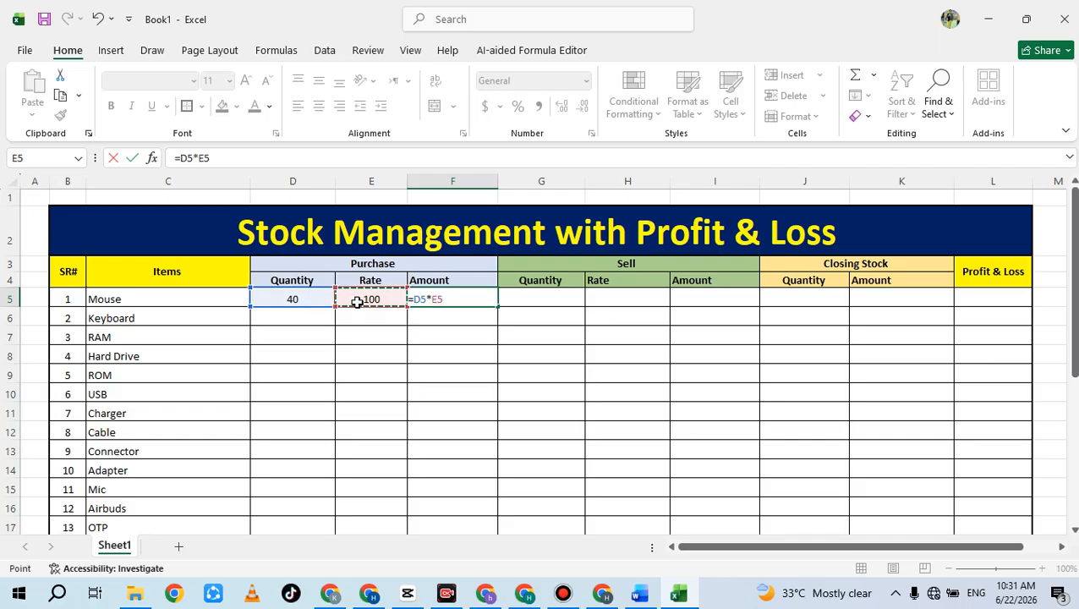
{"action": "key", "text": "Return"}
Step: Fill the purchase Amount formula from F5 down through the remaining item rows
{"action": "left_click", "coordinate": [444, 299]}
{"action": "double_click", "coordinate": [498, 305]}
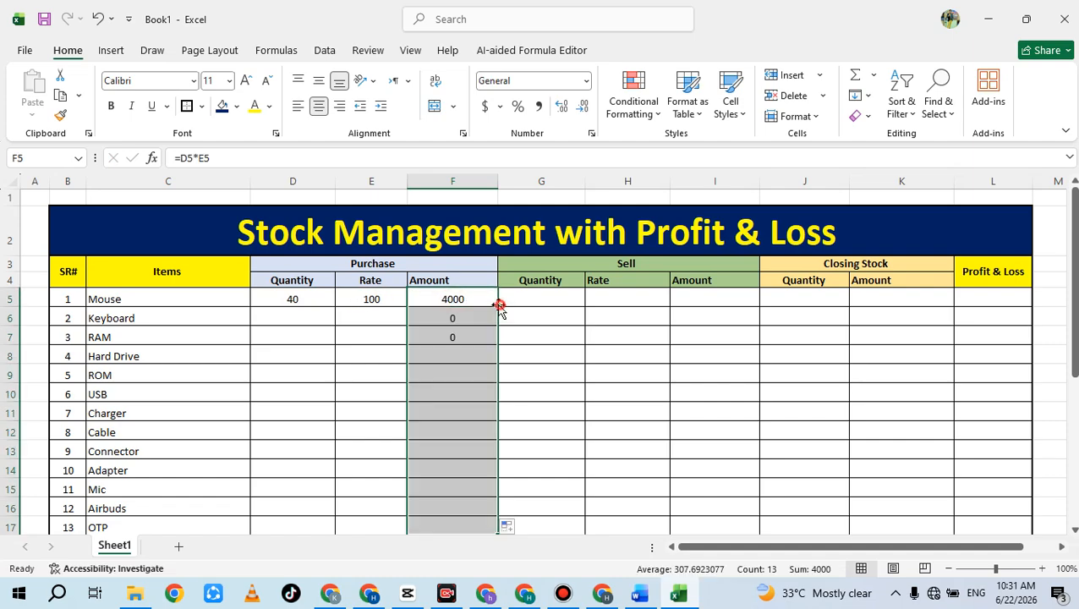
{"action": "left_click_drag", "start_coordinate": [300, 314], "coordinate": [309, 516]}
{"action": "left_click", "coordinate": [327, 447]}
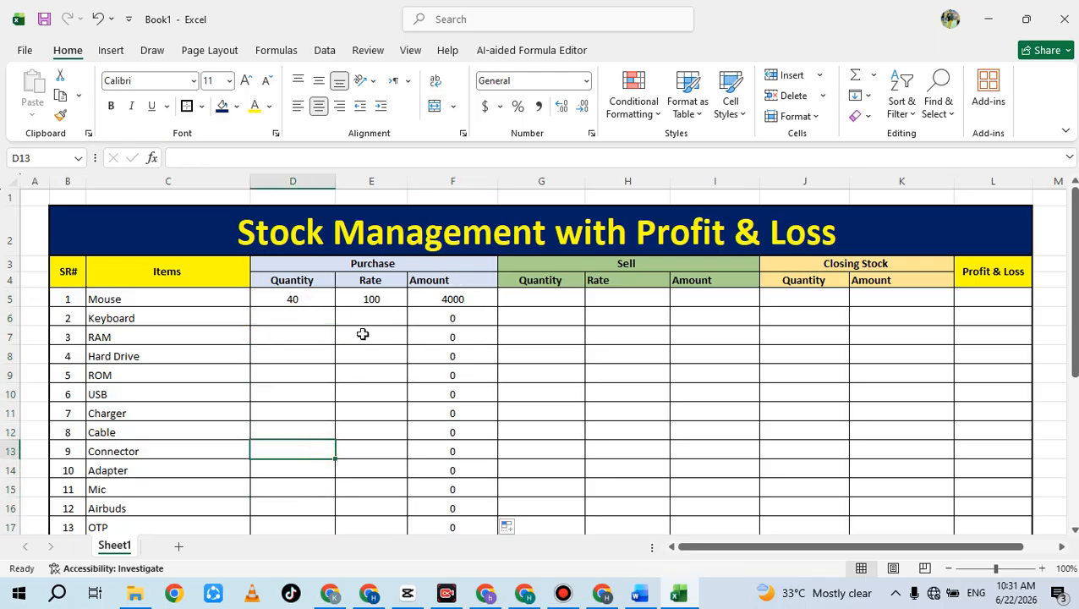
{"action": "left_click_drag", "start_coordinate": [380, 314], "coordinate": [389, 452]}
{"action": "left_click", "coordinate": [452, 318]}
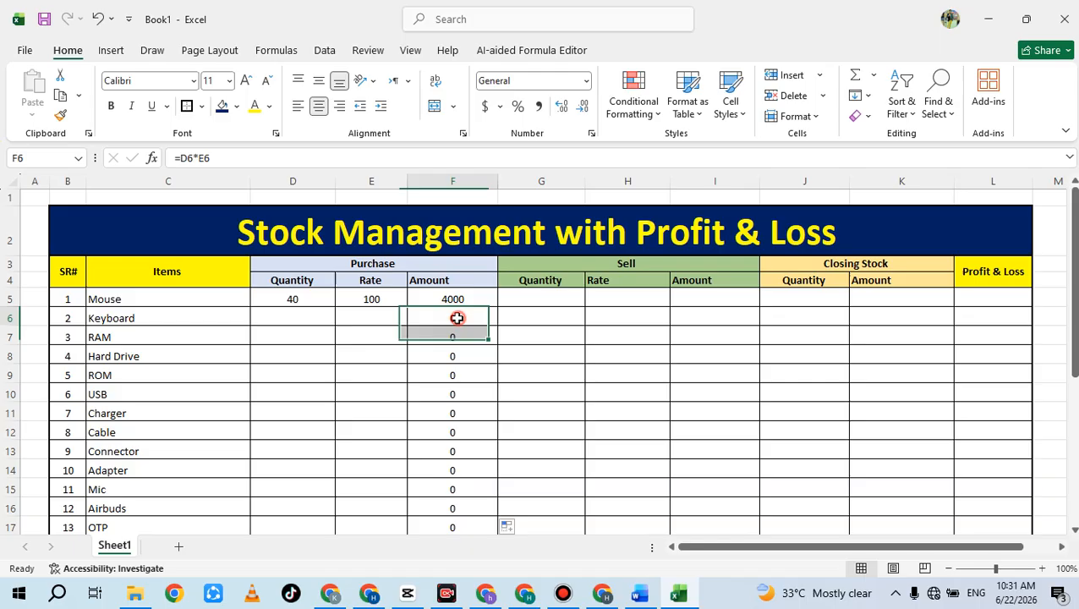
Step: Enter a sell quantity of 35 and a sell rate of 120 for the Mouse item
{"action": "left_click", "coordinate": [534, 299]}
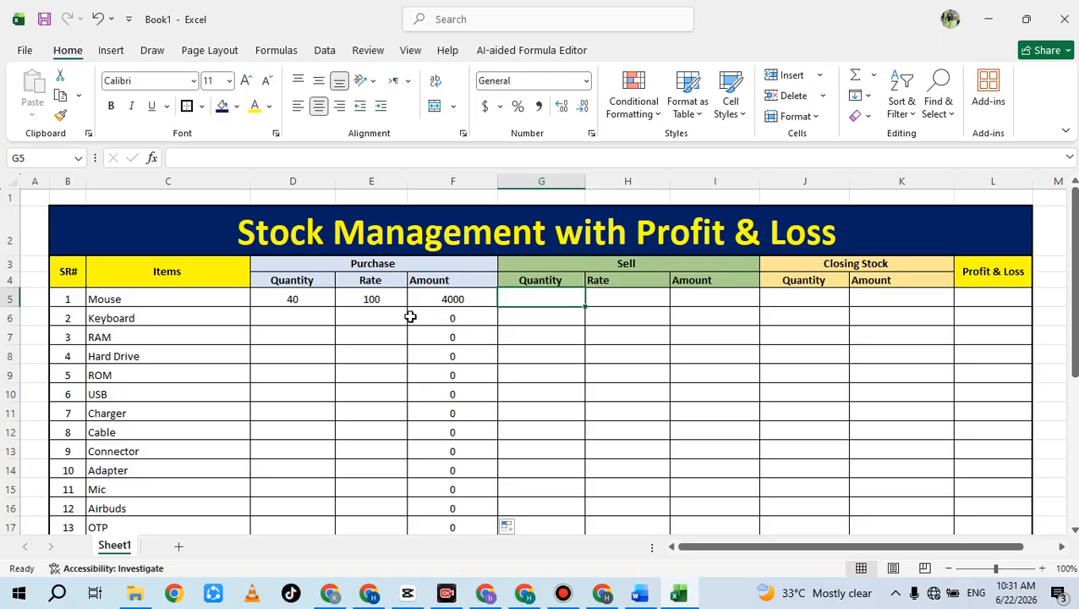
{"action": "type", "text": "35"}
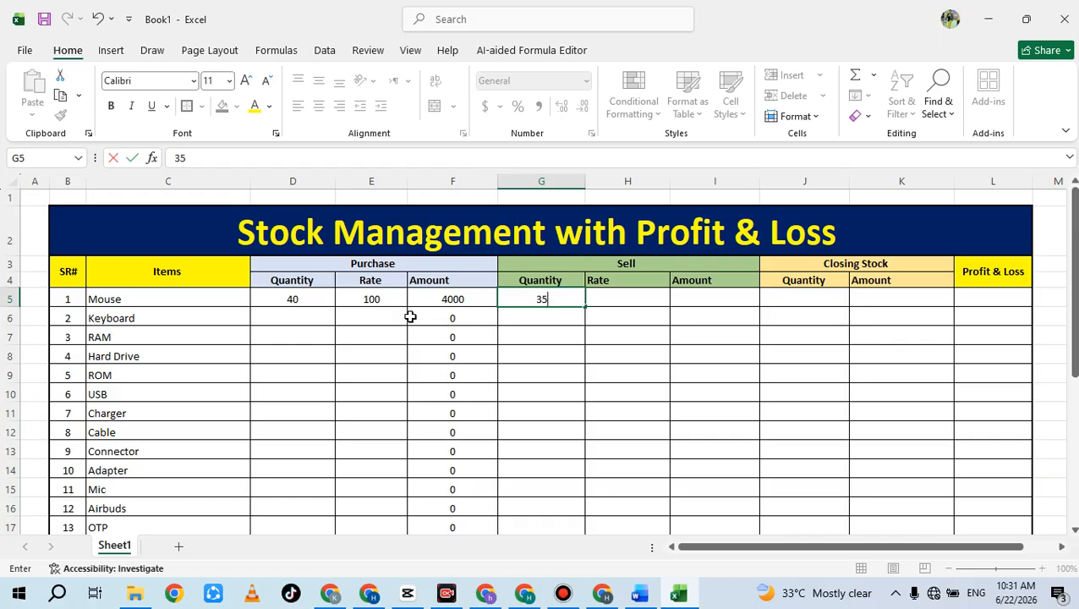
{"action": "key", "text": "Return"}
{"action": "key", "text": "Up"}
{"action": "key", "text": "Right"}
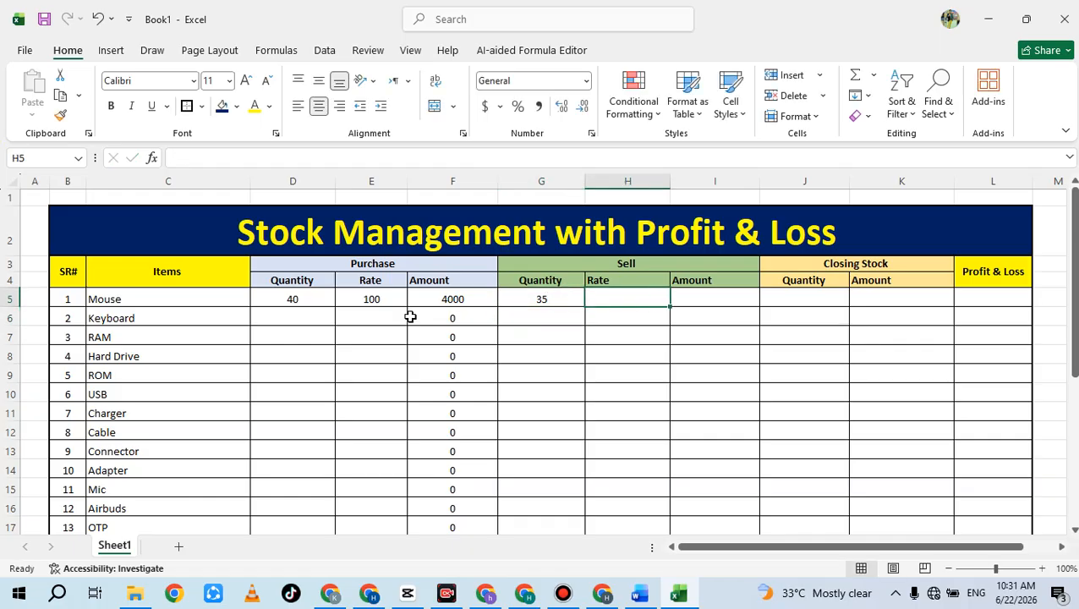
{"action": "left_click_drag", "start_coordinate": [372, 300], "coordinate": [371, 372]}
{"action": "left_click", "coordinate": [349, 301]}
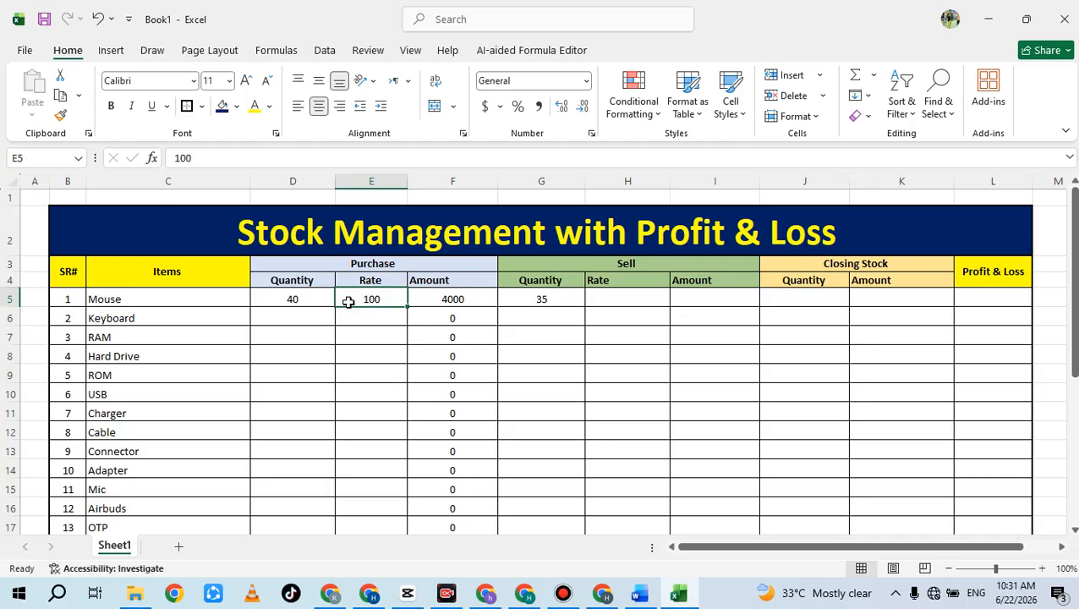
{"action": "left_click", "coordinate": [605, 295]}
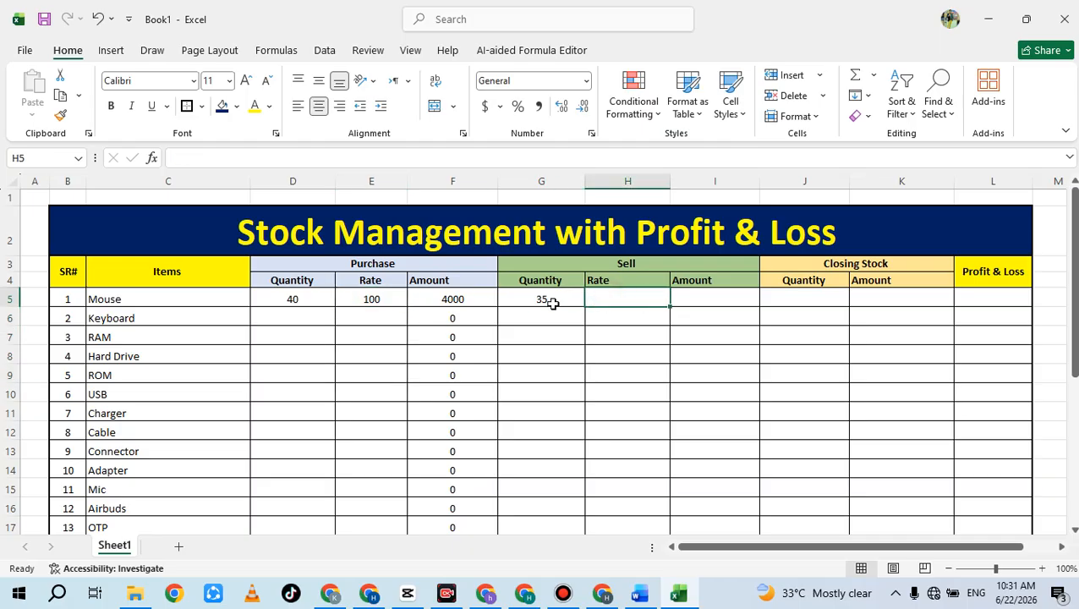
{"action": "type", "text": "120"}
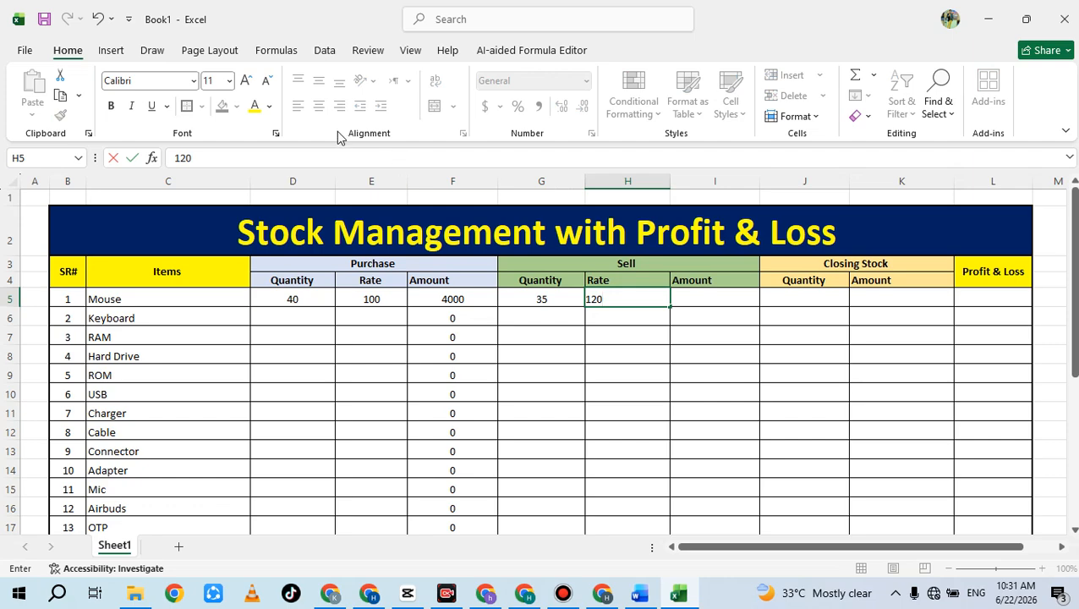
{"action": "left_click", "coordinate": [578, 331]}
{"action": "left_click", "coordinate": [612, 300]}
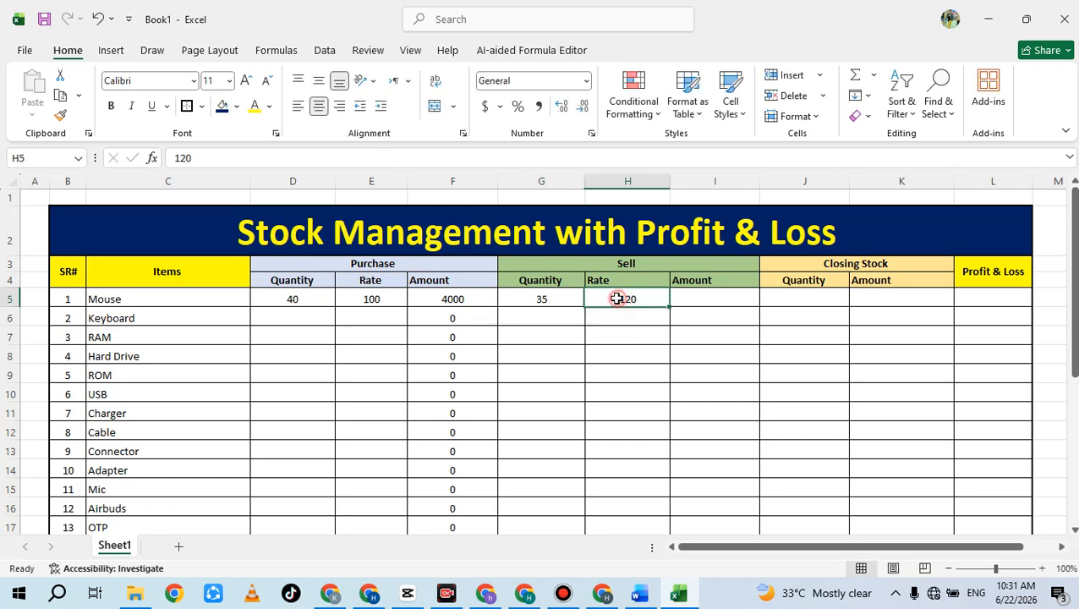
Step: Calculate the Mouse sell amount in I5 with the formula =G5*H5 and fill it down through the remaining item rows
{"action": "left_click", "coordinate": [712, 291]}
{"action": "type", "text": "="}
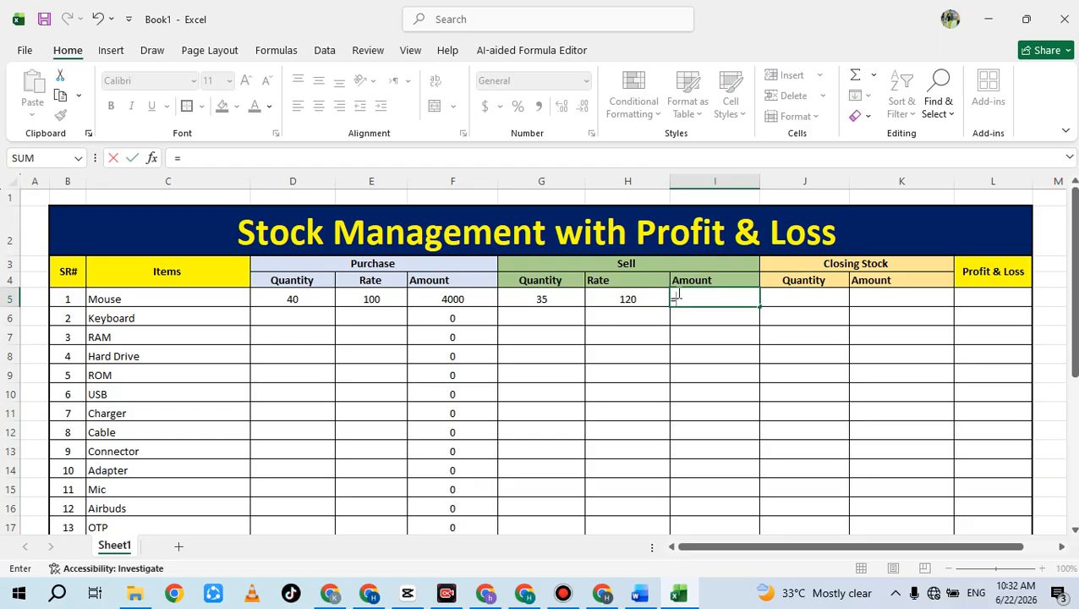
{"action": "left_click", "coordinate": [547, 300]}
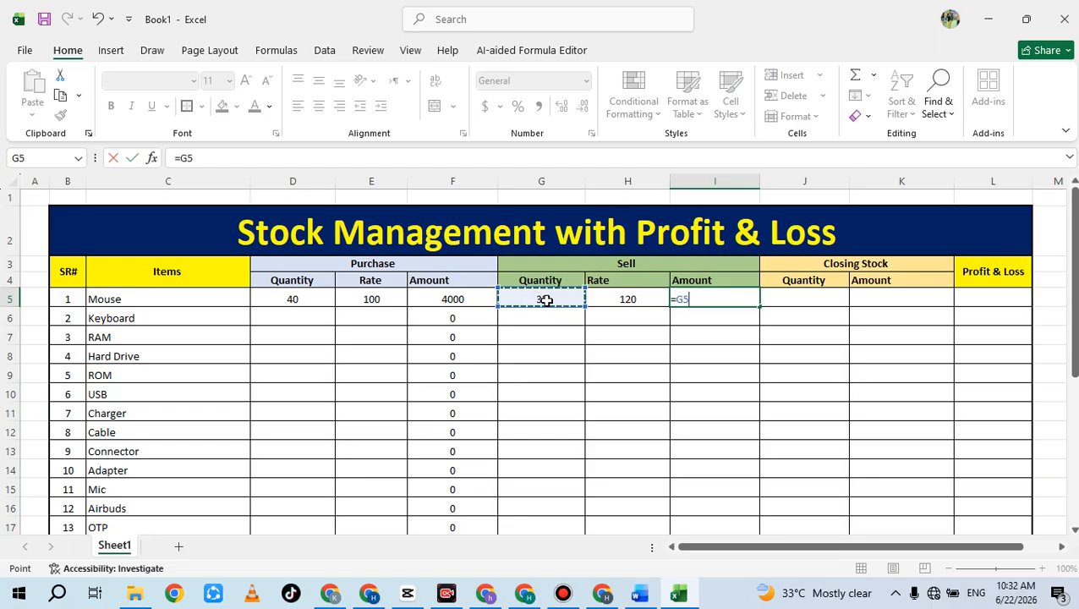
{"action": "type", "text": "*"}
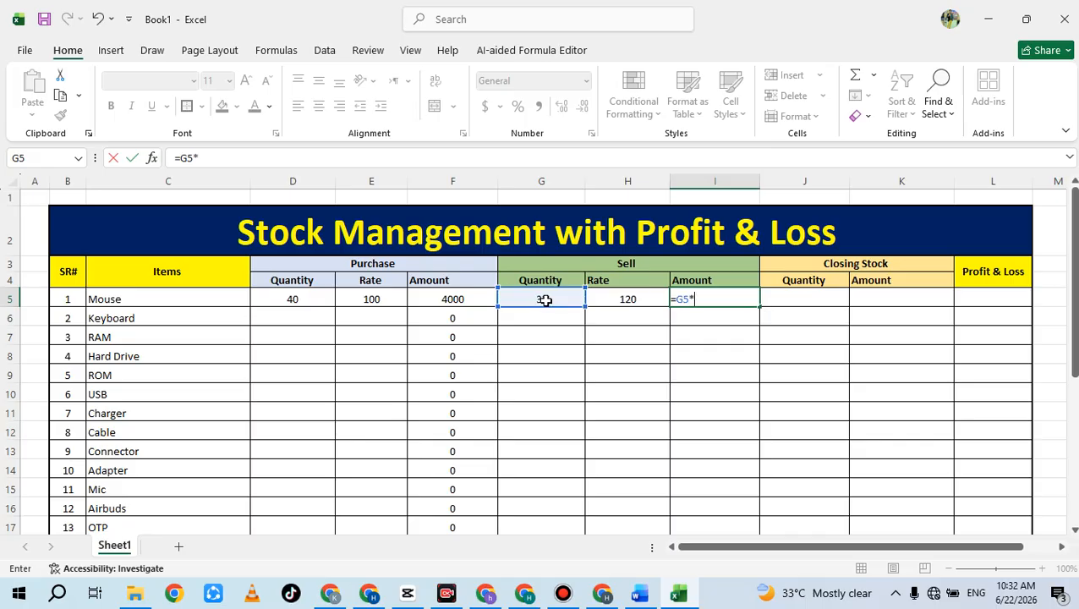
{"action": "left_click", "coordinate": [628, 299]}
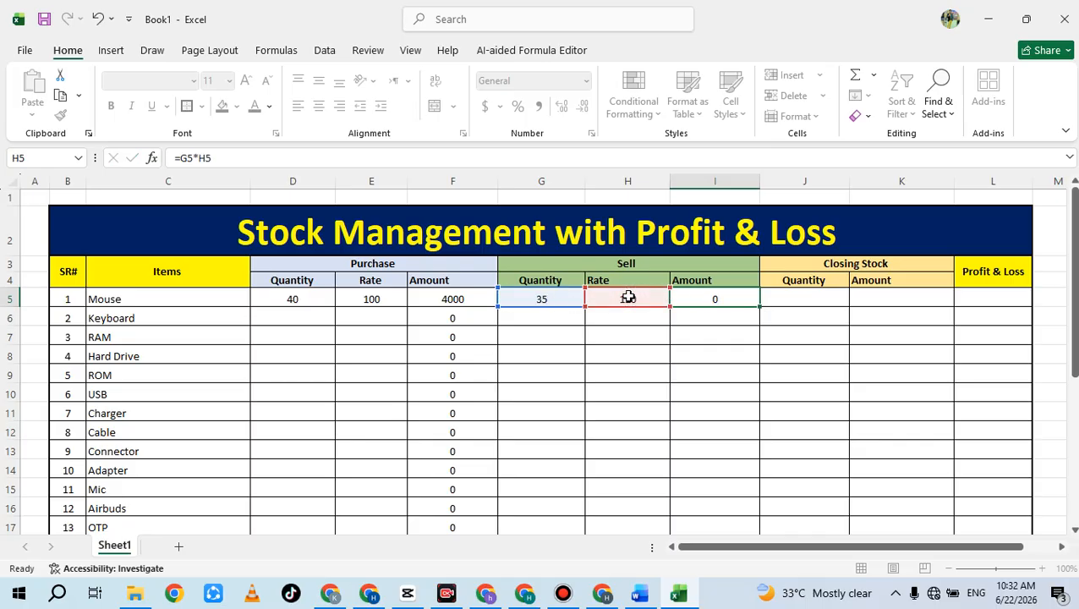
{"action": "key", "text": "Return"}
{"action": "left_click", "coordinate": [683, 298]}
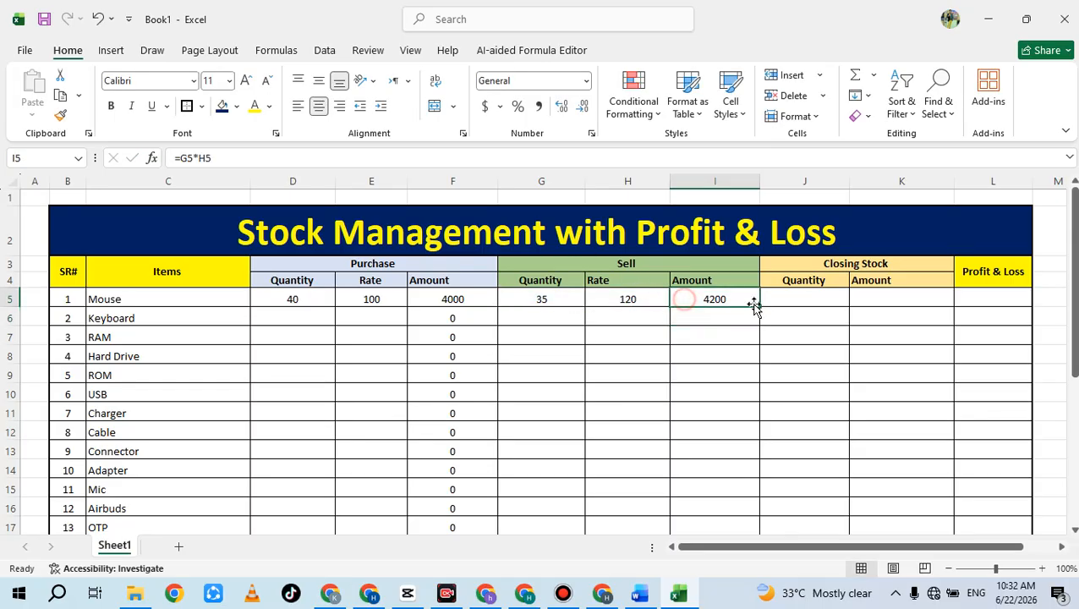
{"action": "double_click", "coordinate": [760, 308]}
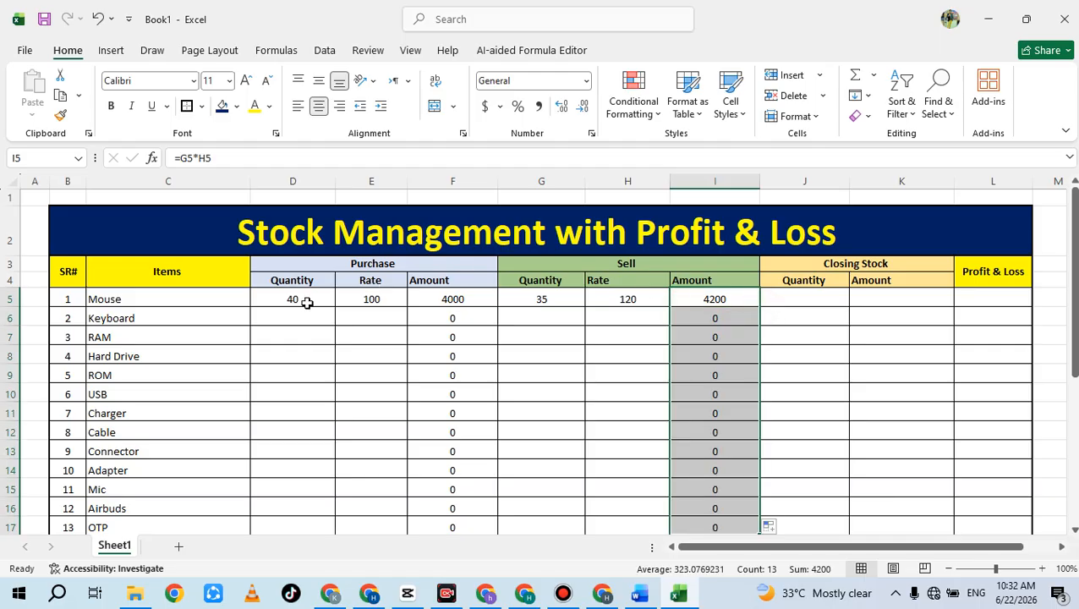
Step: Review the Mouse item's purchase quantity and rate, and its sell quantity, rate and amount
{"action": "left_click", "coordinate": [293, 334]}
{"action": "left_click", "coordinate": [291, 296]}
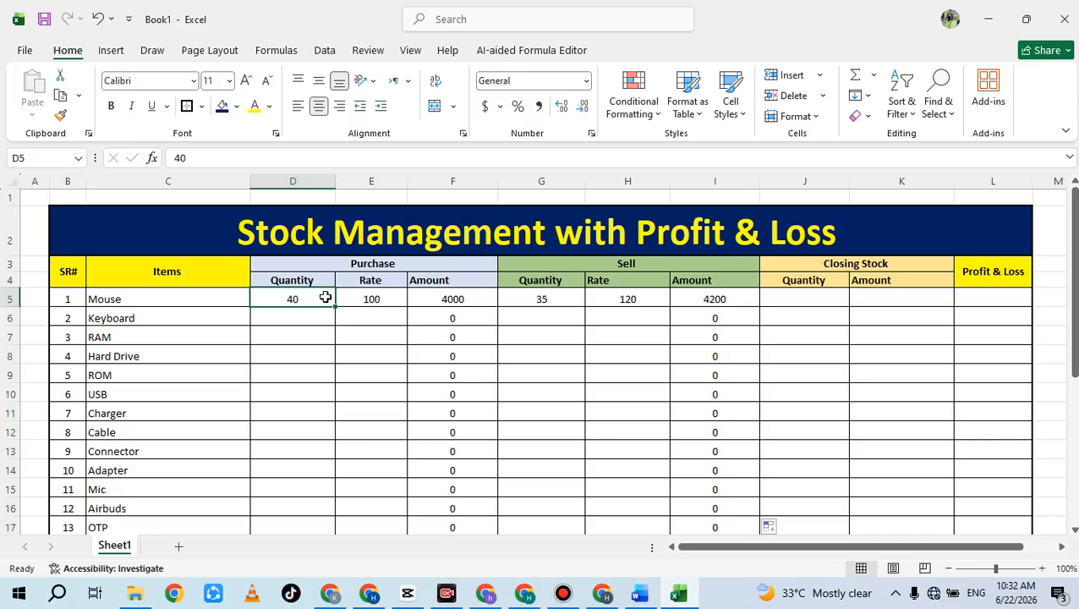
{"action": "left_click", "coordinate": [363, 298]}
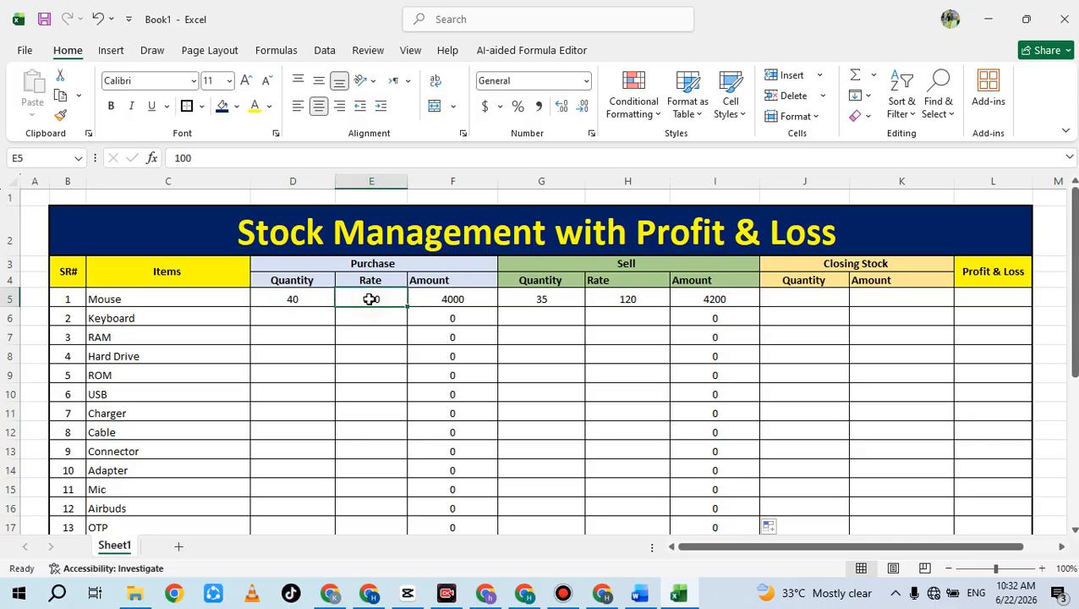
{"action": "left_click", "coordinate": [528, 300]}
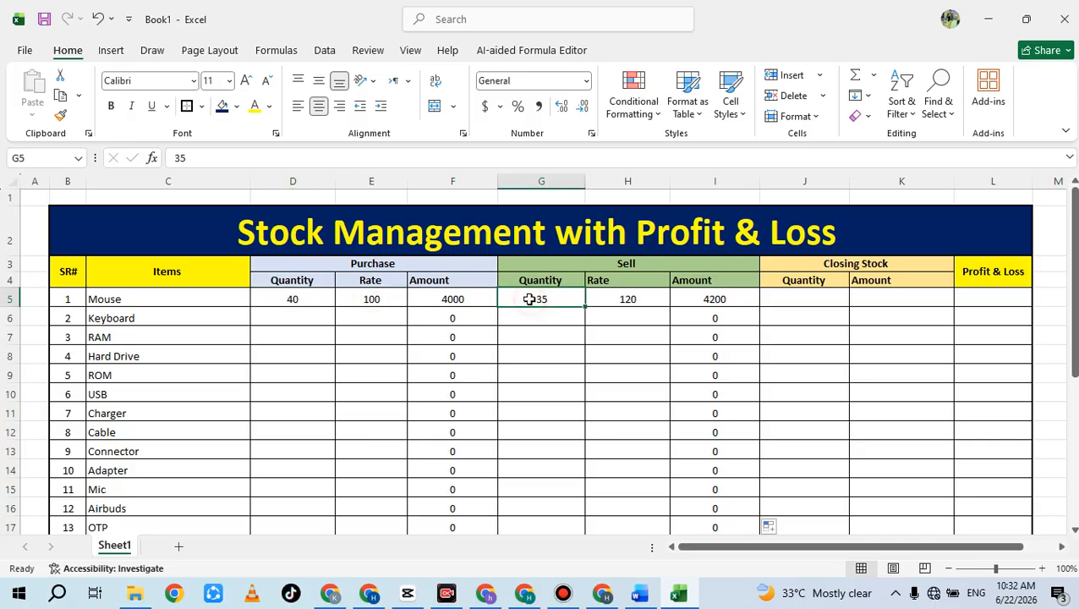
{"action": "left_click", "coordinate": [626, 298]}
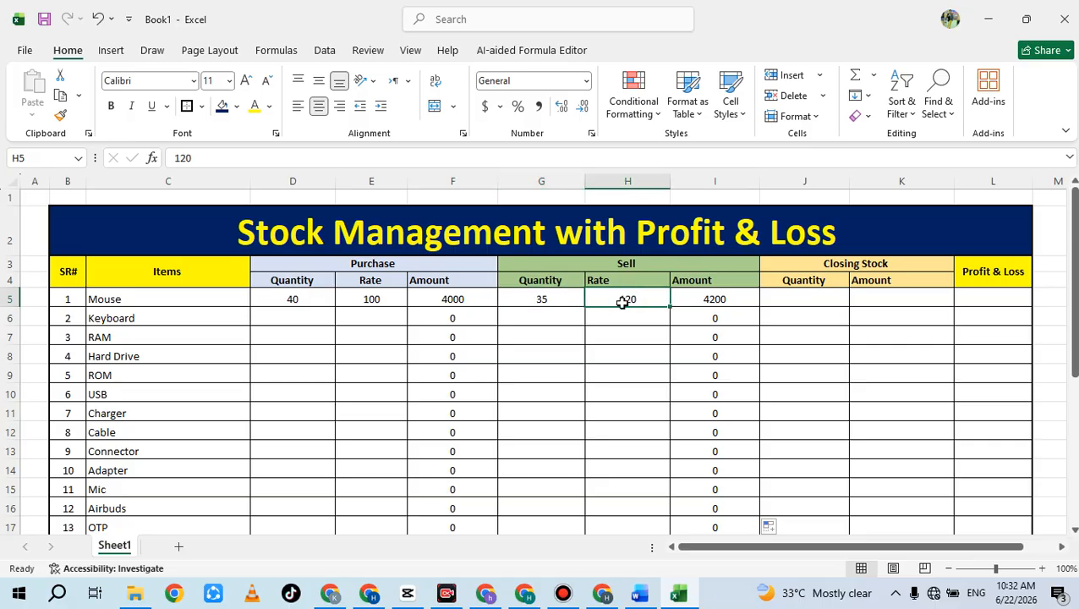
{"action": "left_click", "coordinate": [689, 301]}
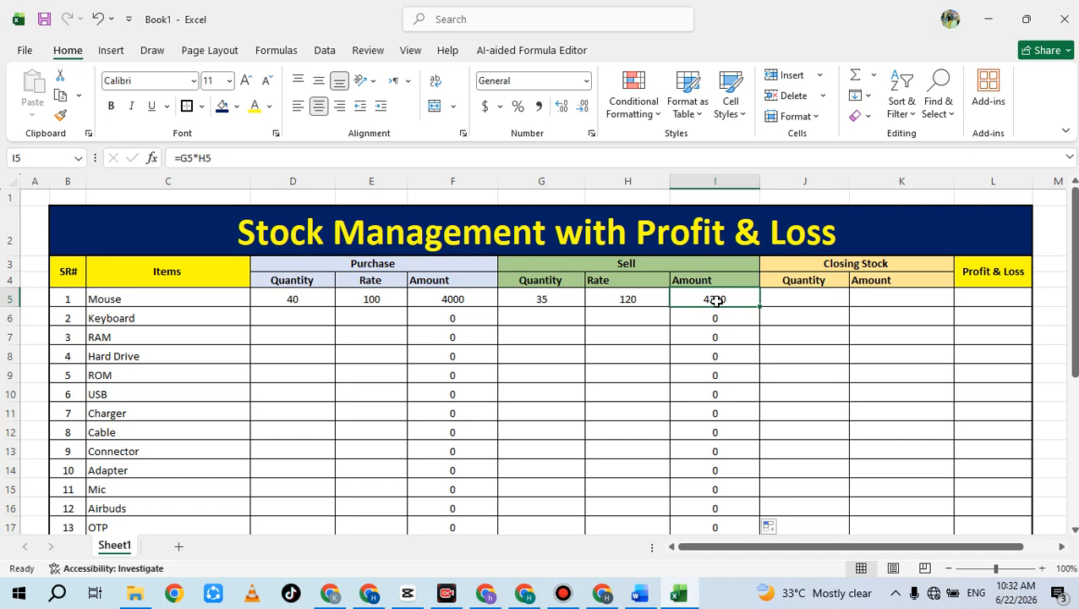
Step: Calculate the Mouse closing stock quantity in J5 with the formula =D5-G5 and fill it down through the remaining item rows
{"action": "left_click", "coordinate": [795, 301]}
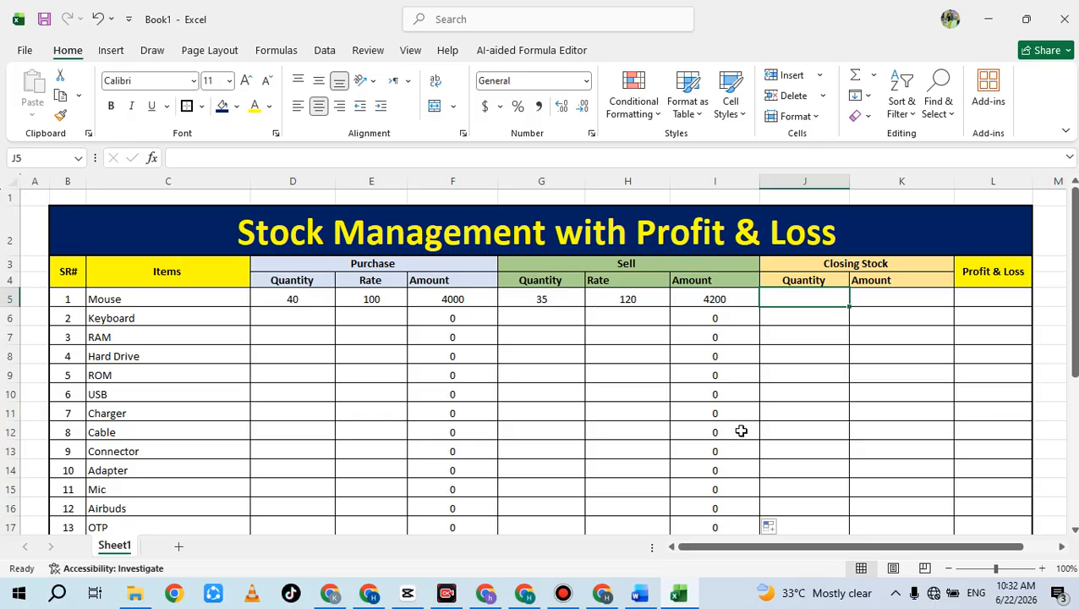
{"action": "left_click", "coordinate": [799, 299]}
{"action": "type", "text": "="}
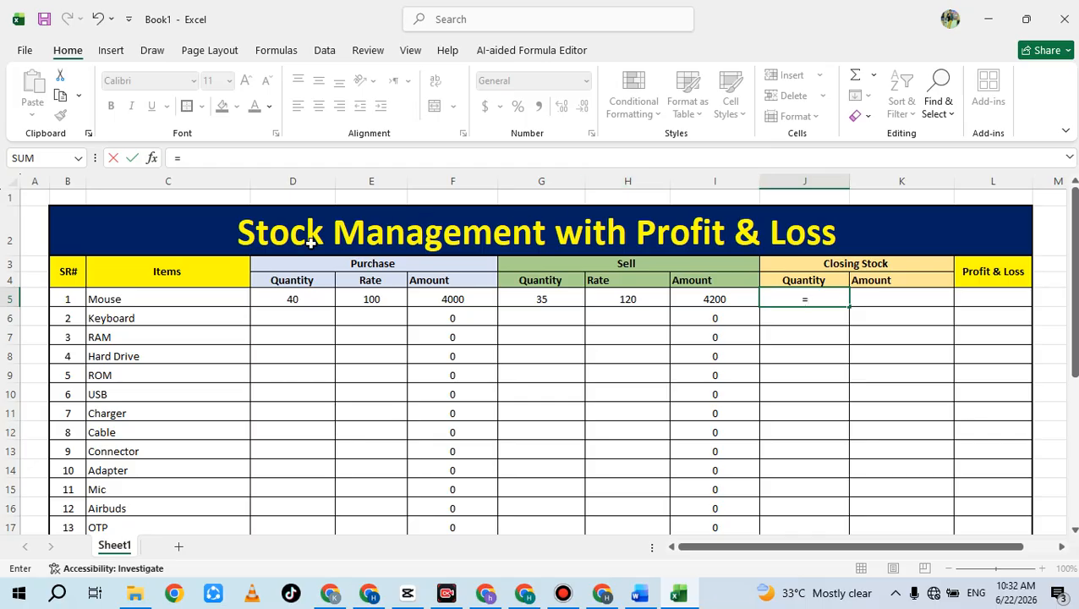
{"action": "left_click", "coordinate": [288, 300]}
{"action": "type", "text": "-"}
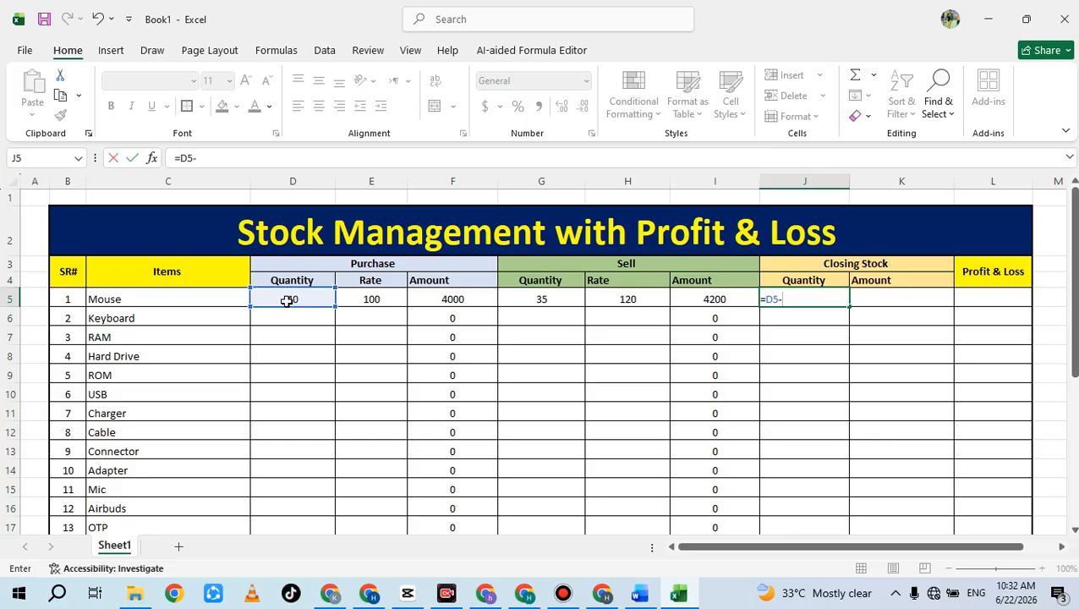
{"action": "left_click", "coordinate": [507, 299]}
{"action": "key", "text": "ctrl+Return"}
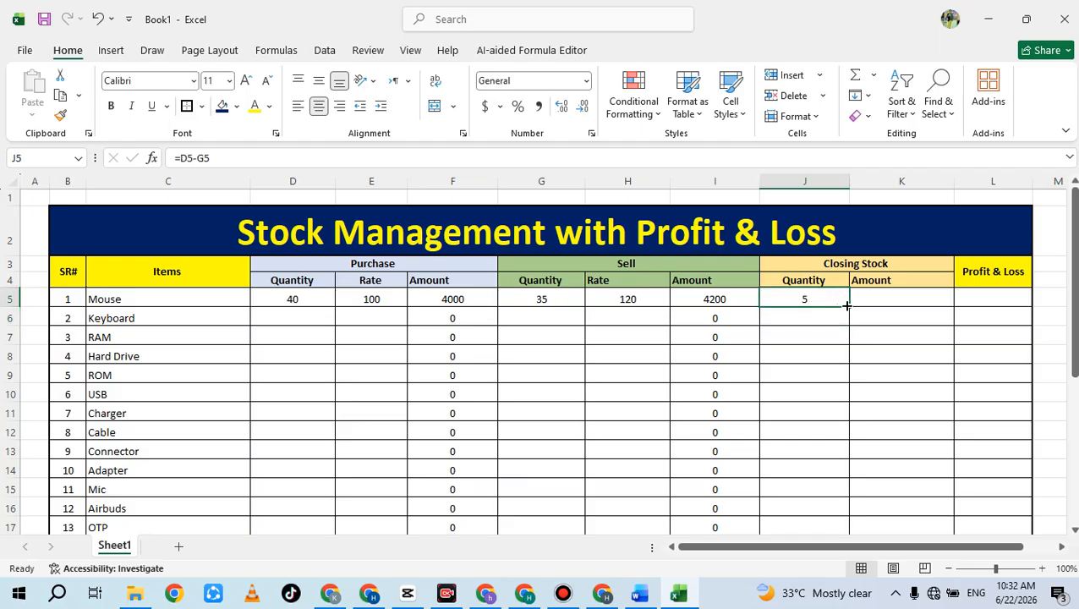
{"action": "double_click", "coordinate": [850, 305]}
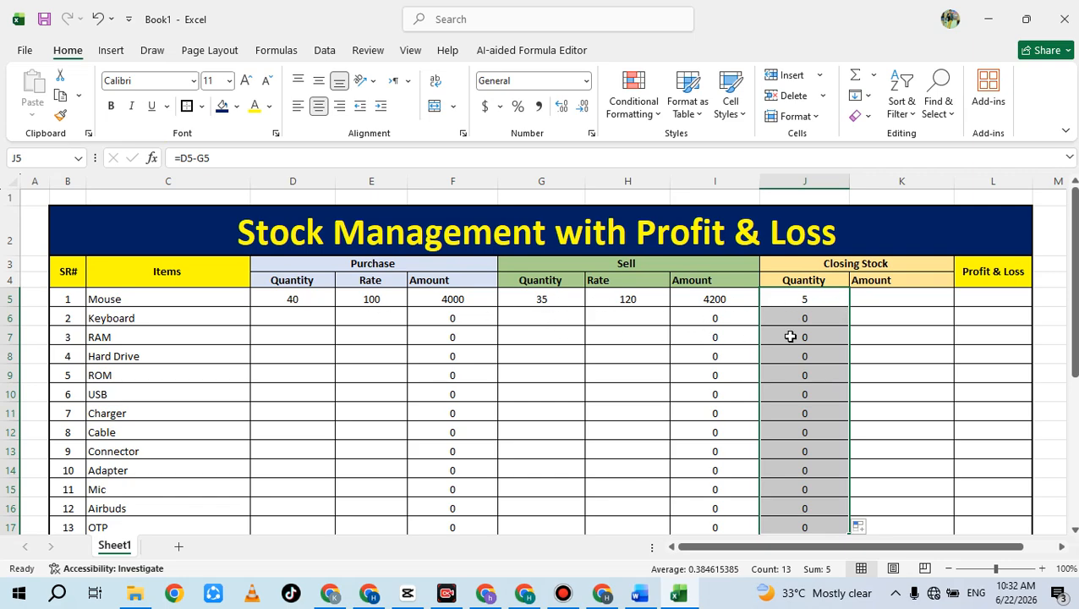
Step: Calculate the Mouse closing stock amount in K5 with the formula =J5*E5 and fill it down through the remaining item rows
{"action": "left_click", "coordinate": [897, 300]}
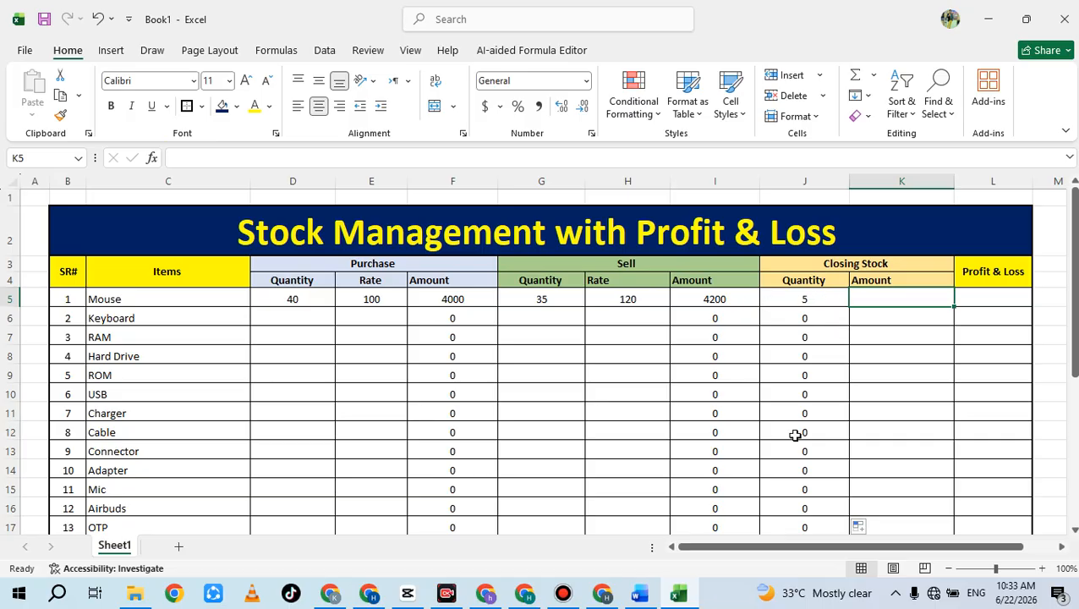
{"action": "type", "text": "="}
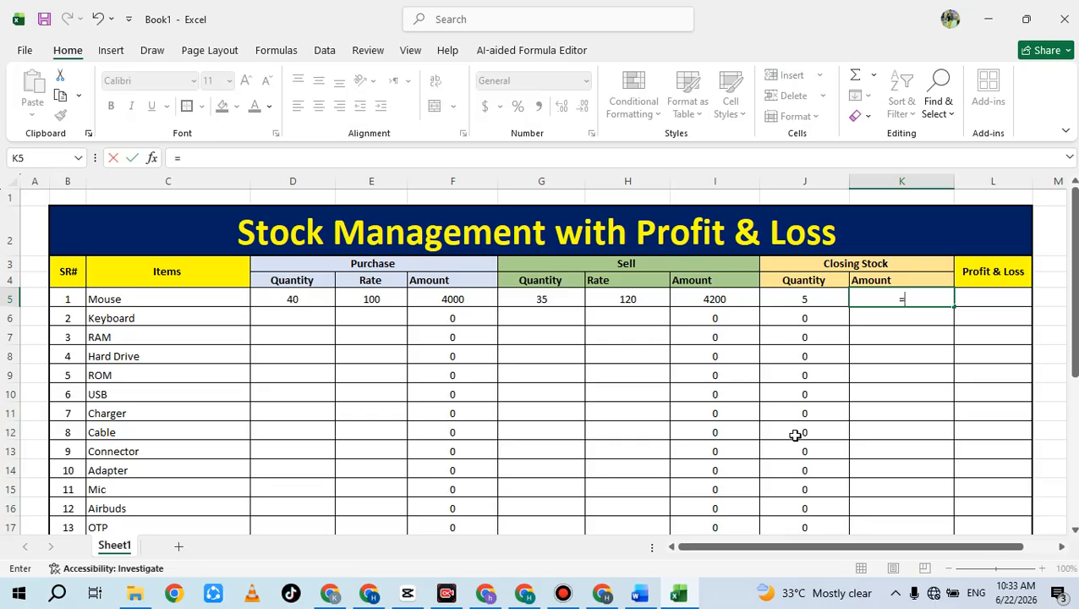
{"action": "left_click", "coordinate": [804, 301]}
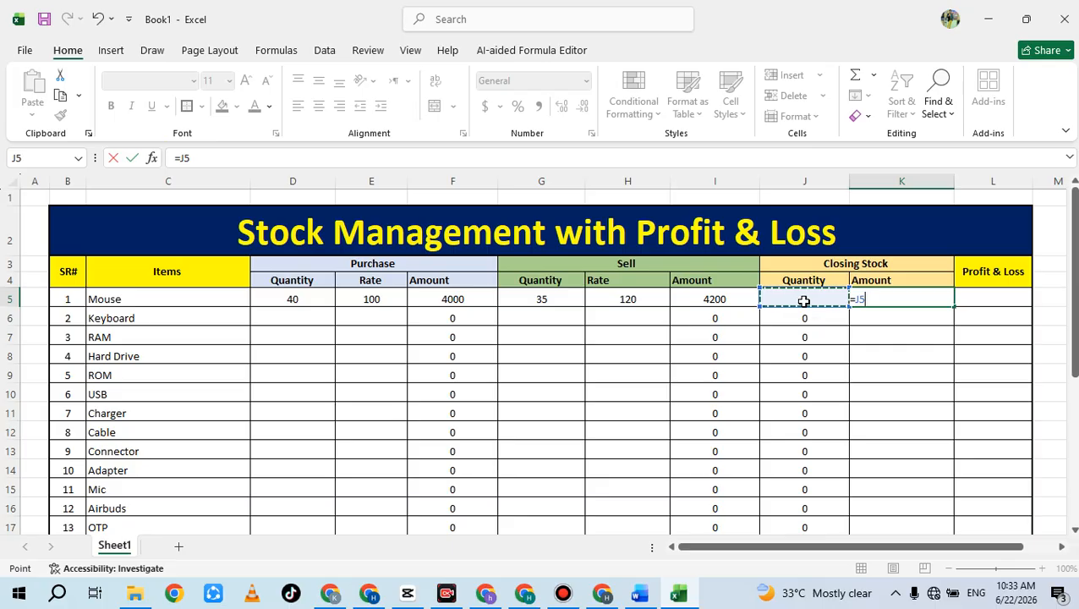
{"action": "type", "text": "*"}
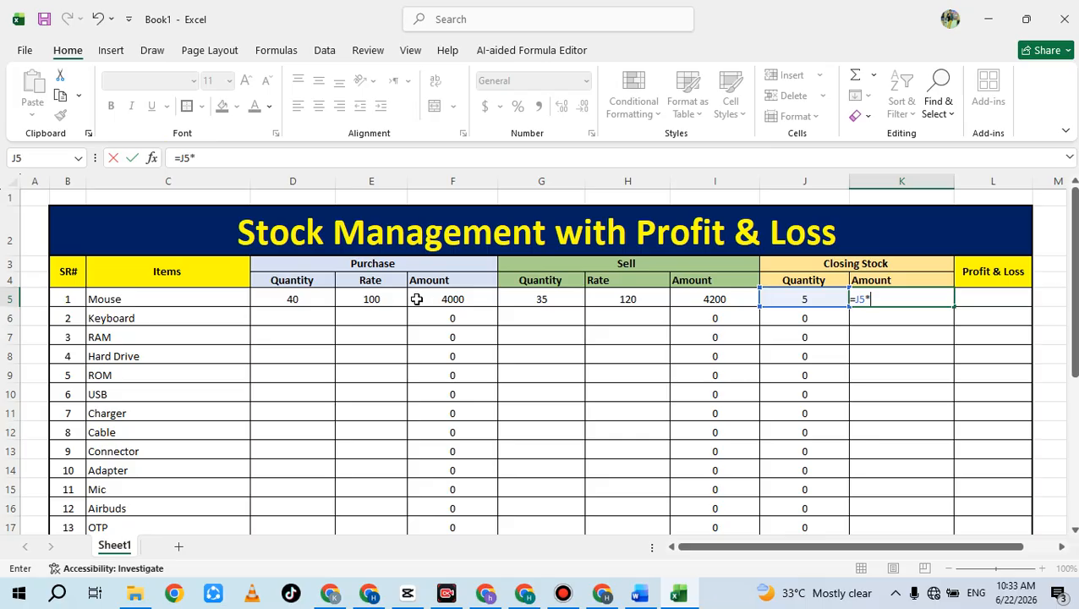
{"action": "left_click", "coordinate": [371, 299]}
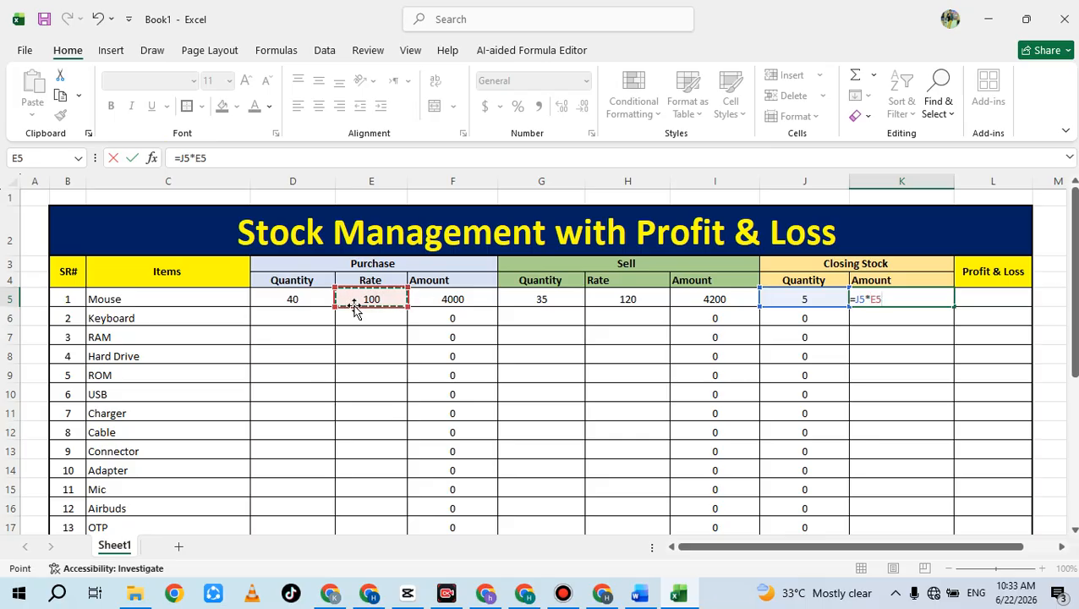
{"action": "key", "text": "Return"}
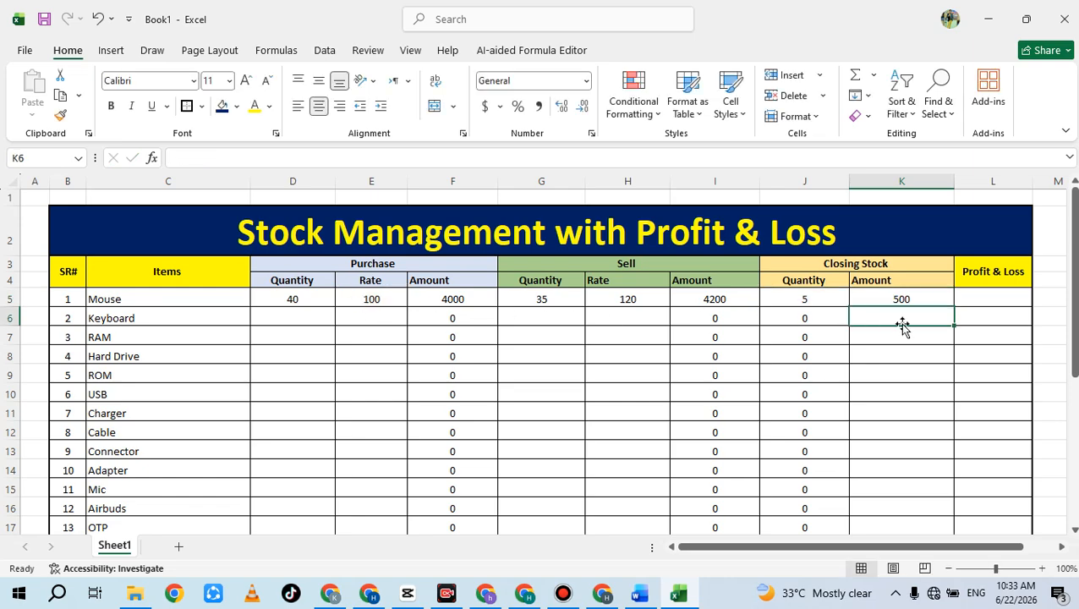
{"action": "left_click", "coordinate": [909, 297]}
{"action": "double_click", "coordinate": [954, 305]}
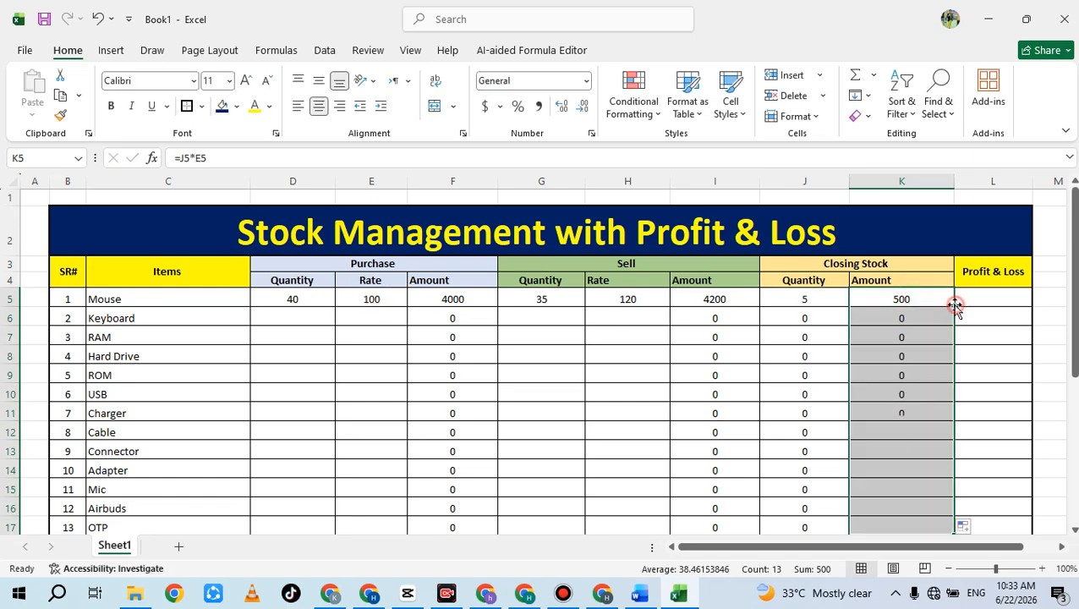
{"action": "left_click", "coordinate": [646, 320]}
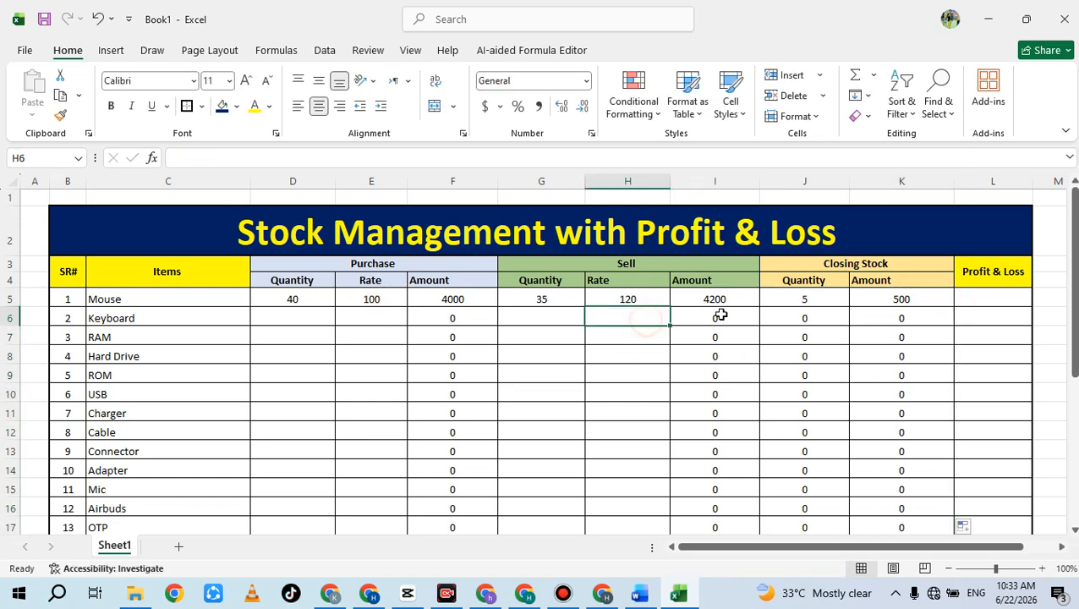
{"action": "left_click", "coordinate": [920, 301]}
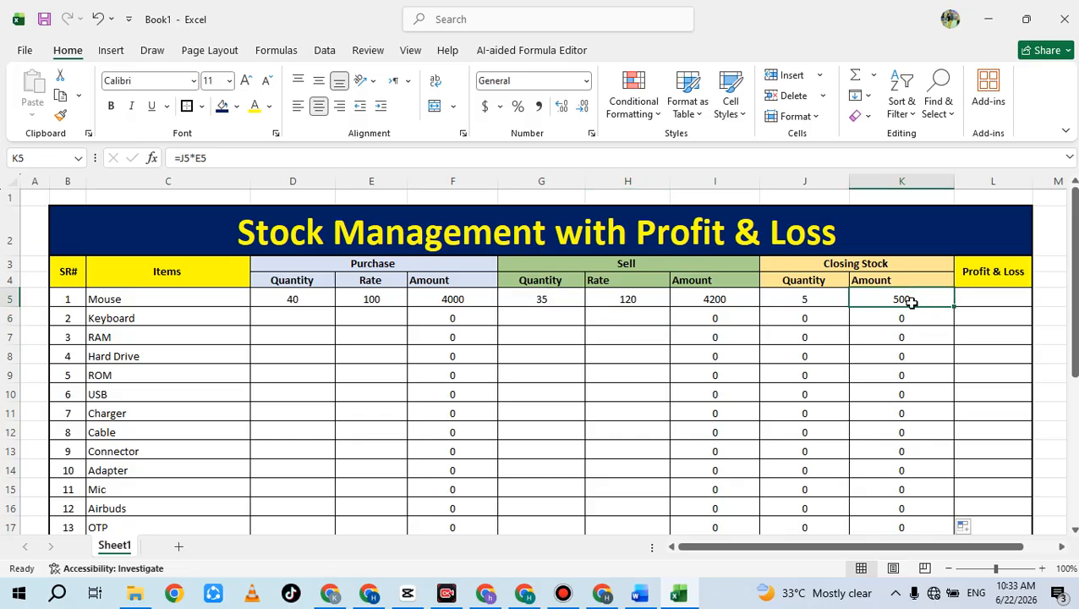
Step: Calculate the Mouse profit and loss in L5 with the formula =K5+I5-F5 and fill it down through the remaining item rows
{"action": "left_click", "coordinate": [996, 295]}
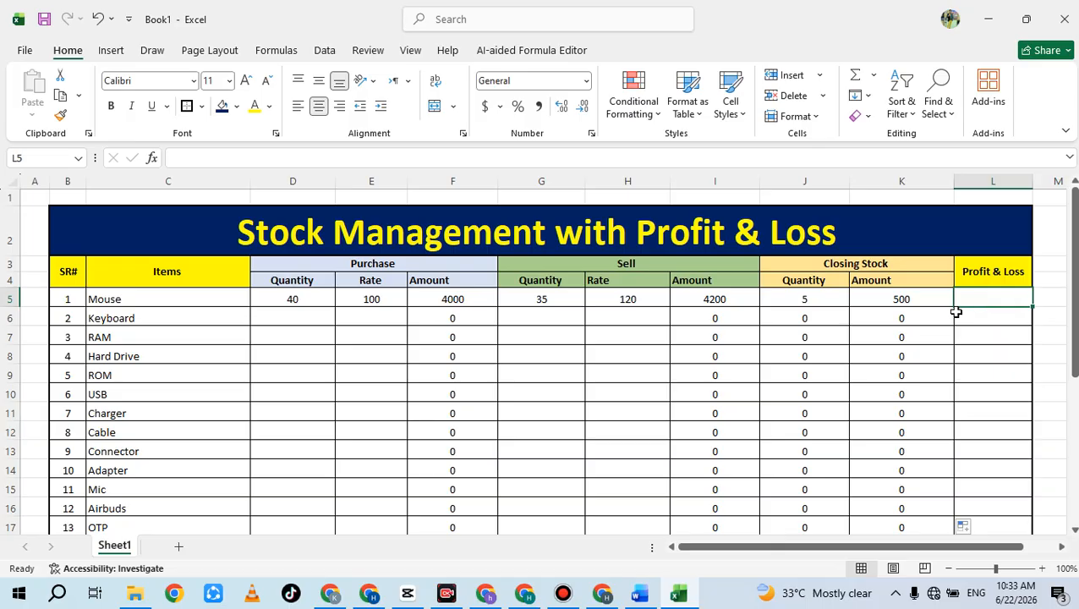
{"action": "type", "text": "="}
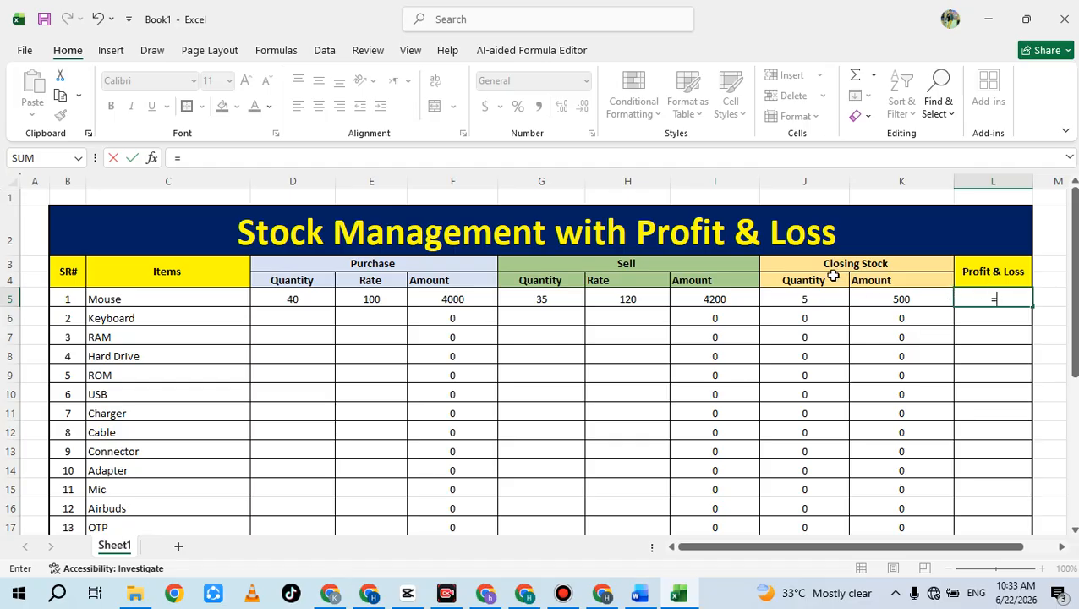
{"action": "left_click", "coordinate": [879, 298]}
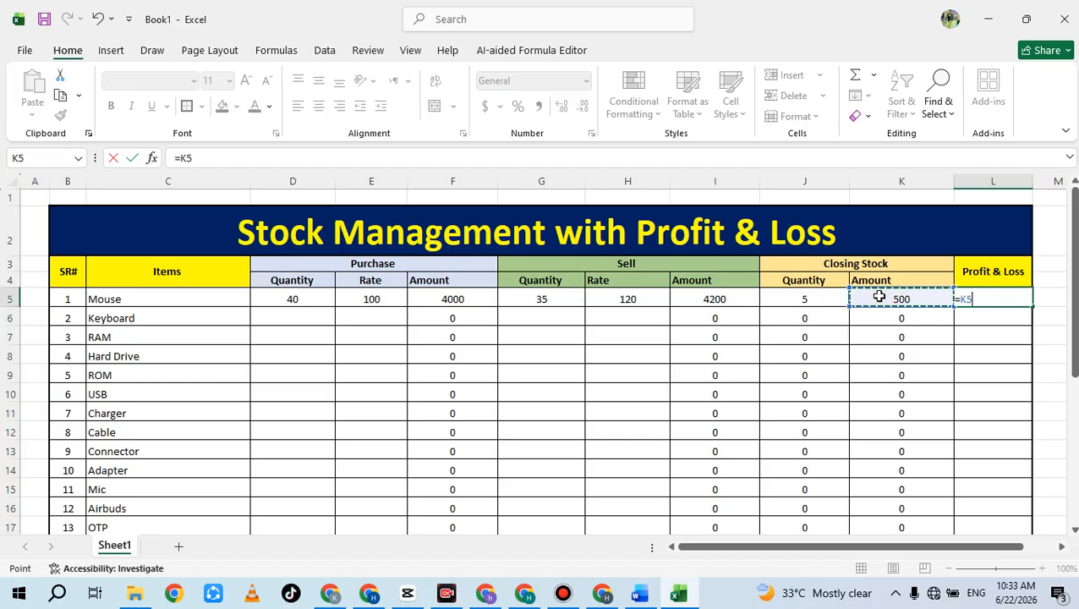
{"action": "type", "text": "+"}
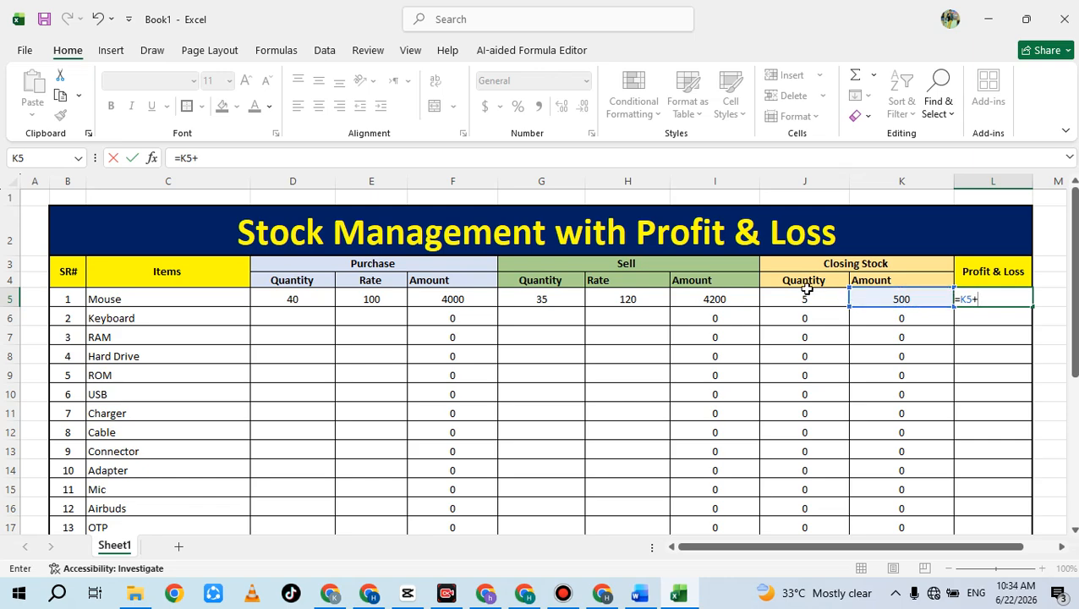
{"action": "left_click", "coordinate": [728, 299]}
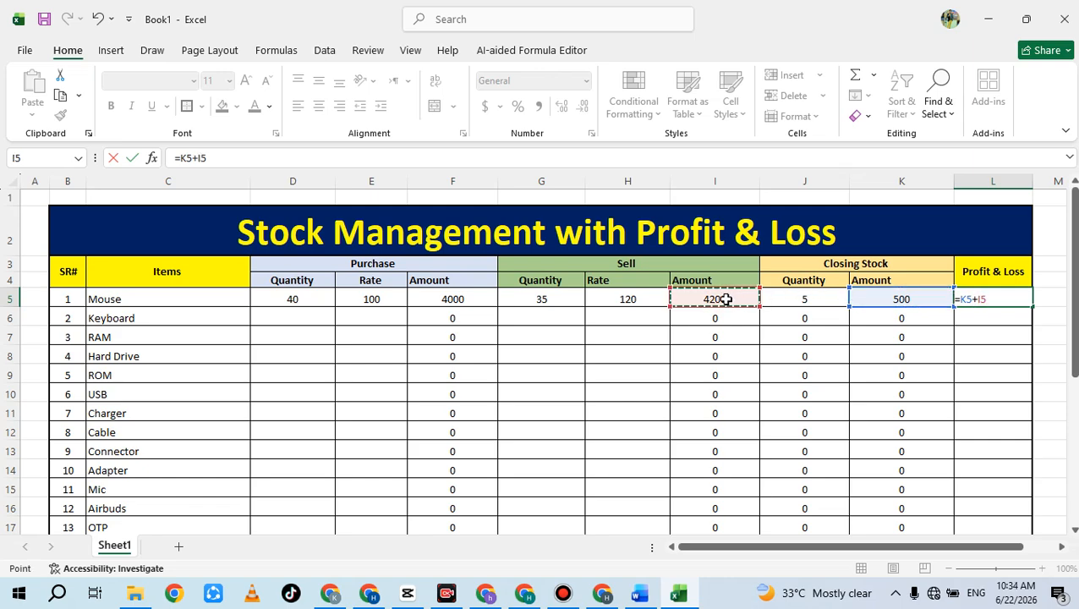
{"action": "type", "text": "-"}
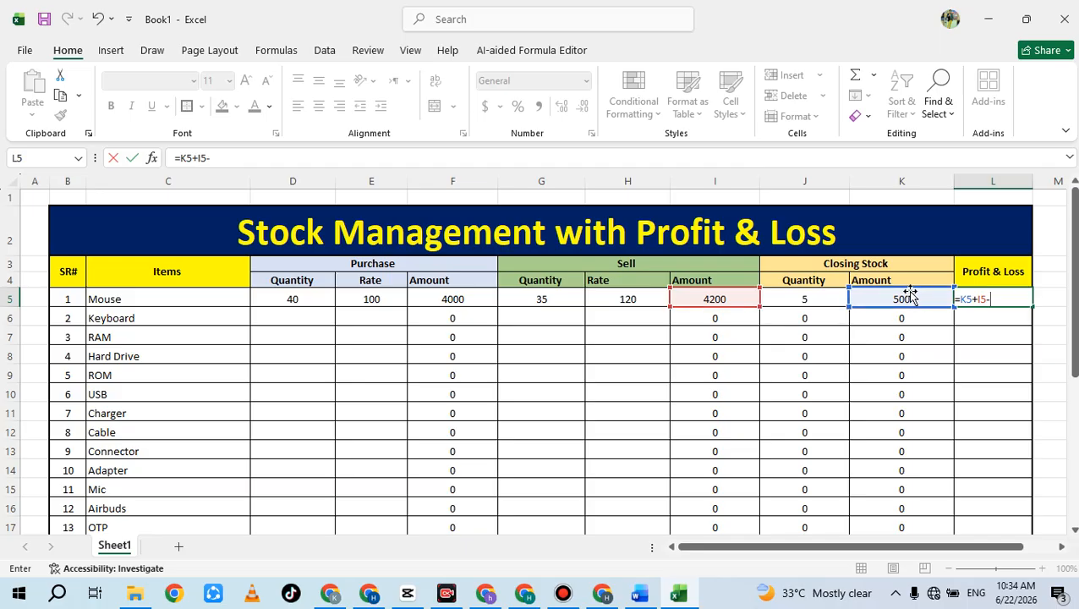
{"action": "left_click", "coordinate": [478, 301]}
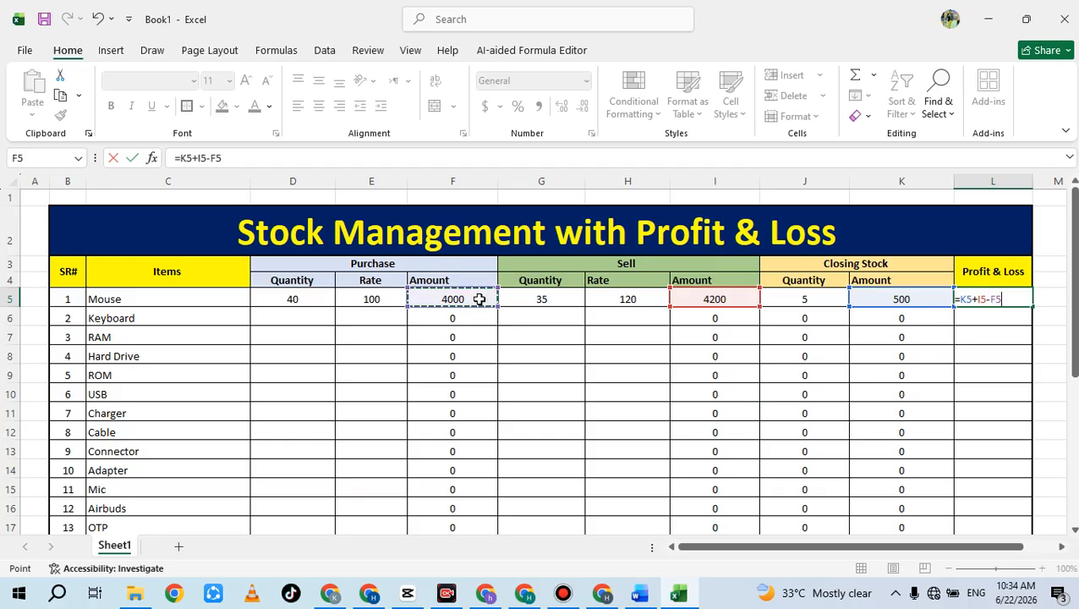
{"action": "key", "text": "Return"}
{"action": "left_click", "coordinate": [999, 296]}
{"action": "double_click", "coordinate": [1035, 305]}
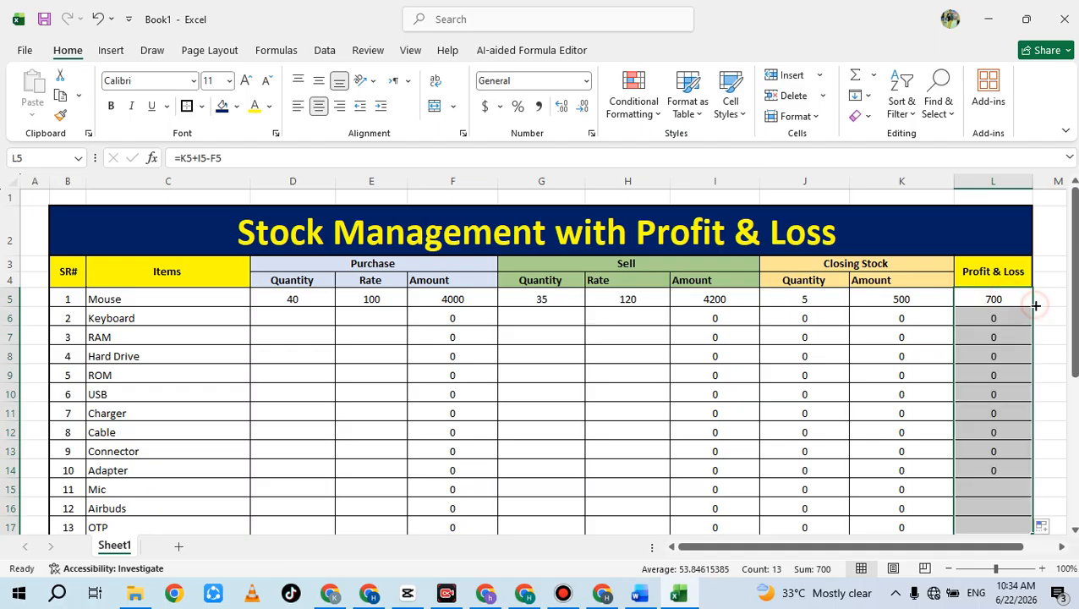
{"action": "left_click", "coordinate": [798, 349]}
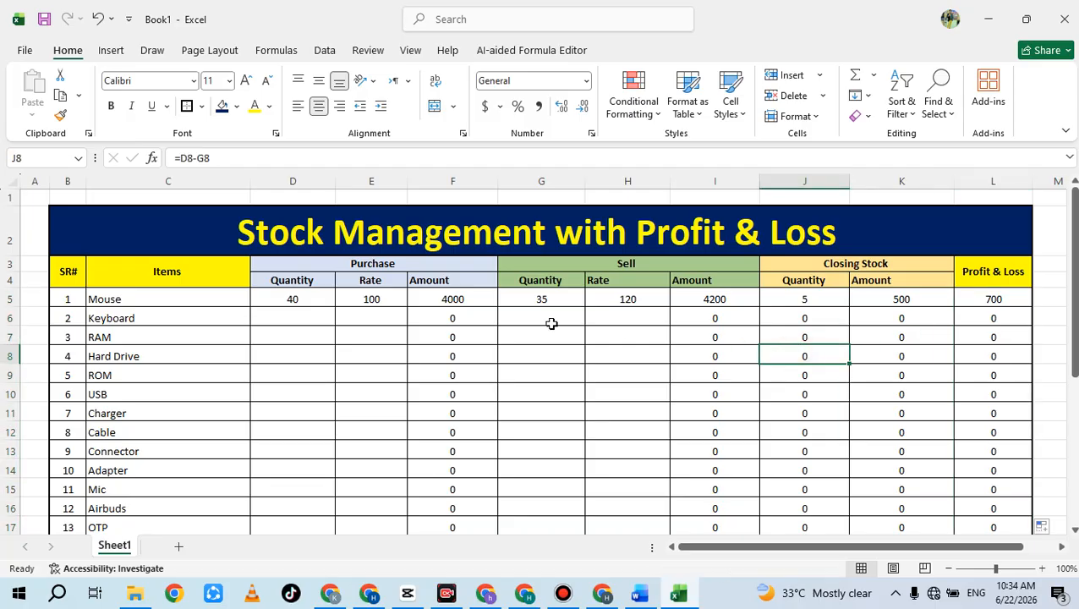
Step: Enter a purchase quantity of 30 in D6 and a purchase rate of 150 in E6 for the Keyboard item
{"action": "left_click", "coordinate": [299, 324]}
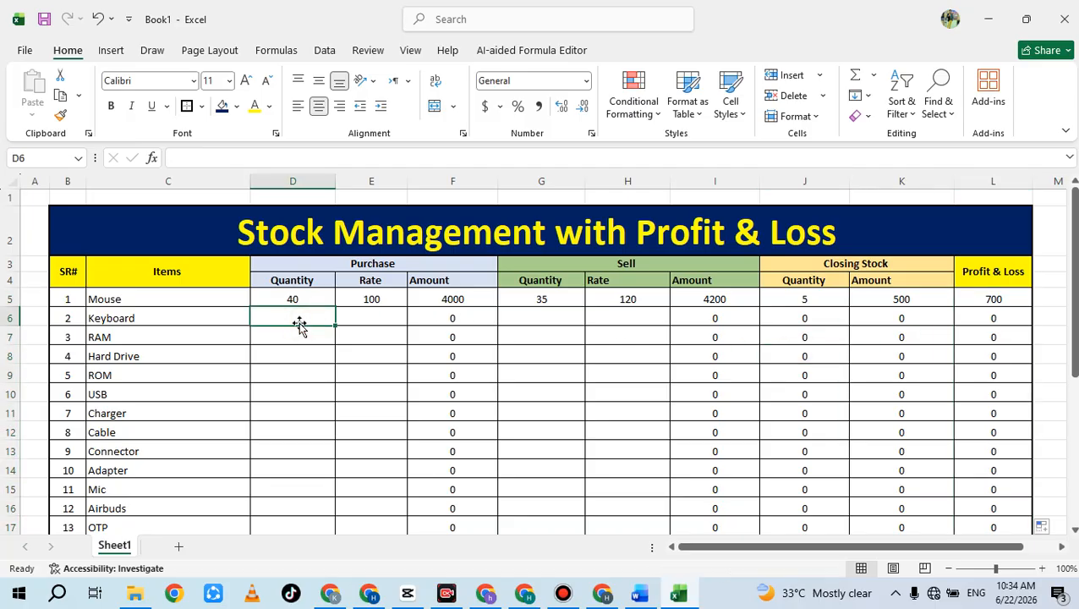
{"action": "type", "text": "30"}
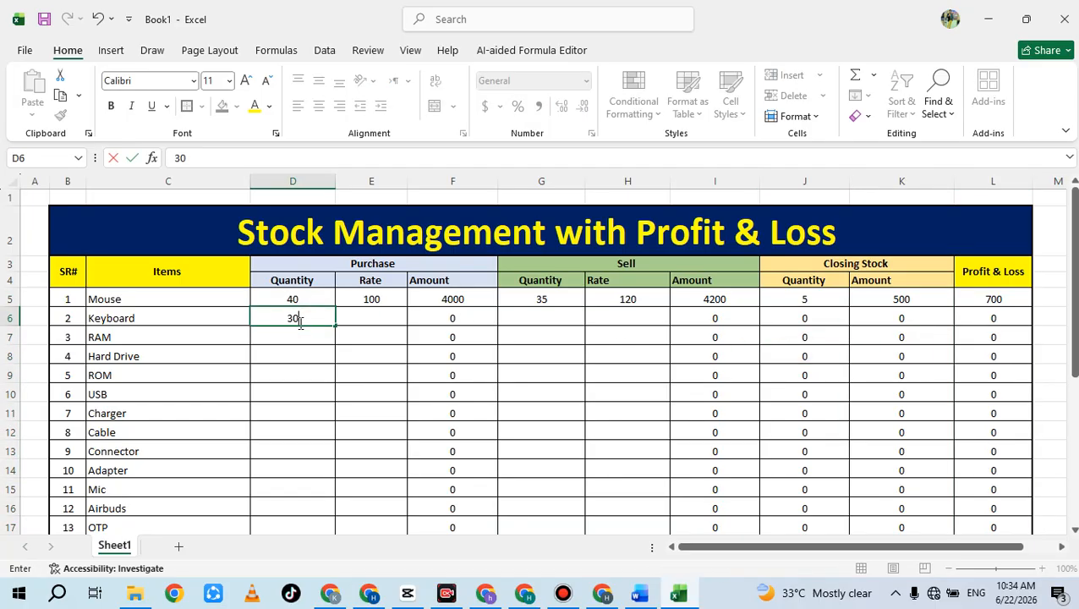
{"action": "key", "text": "Tab"}
{"action": "type", "text": "150"}
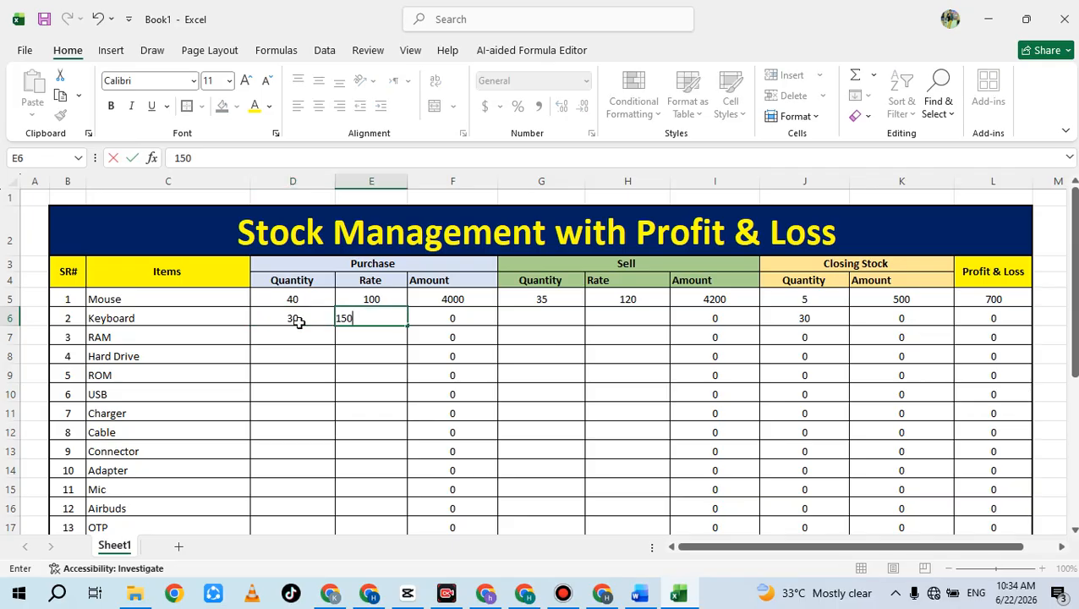
{"action": "key", "text": "Tab"}
{"action": "key", "text": "Tab"}
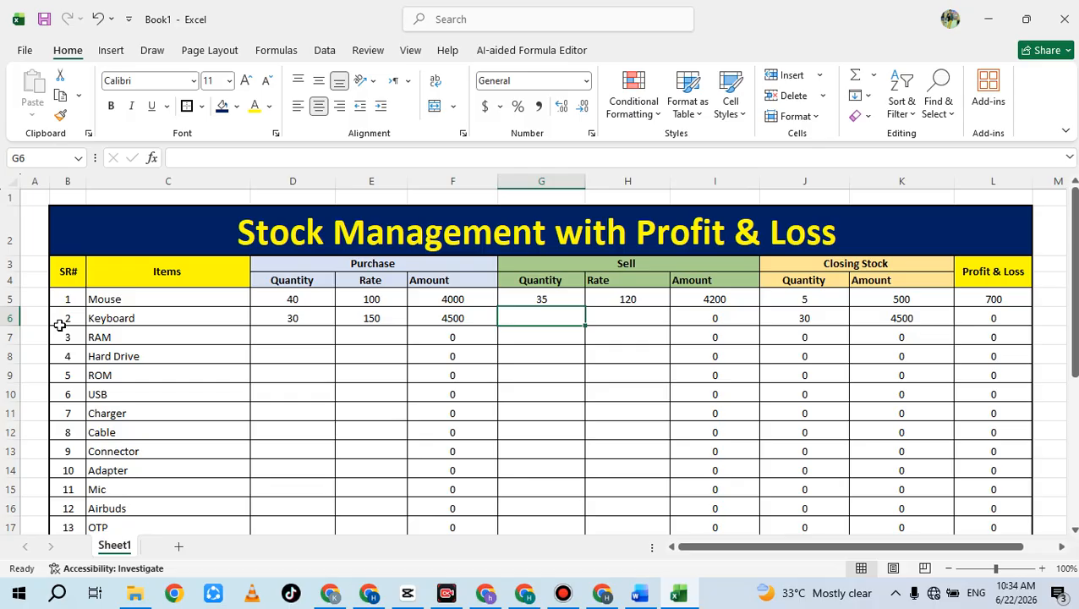
Step: Enter a sell quantity of 30 in G6 and a sell rate of 150 in H6 for the Keyboard item
{"action": "type", "text": "30"}
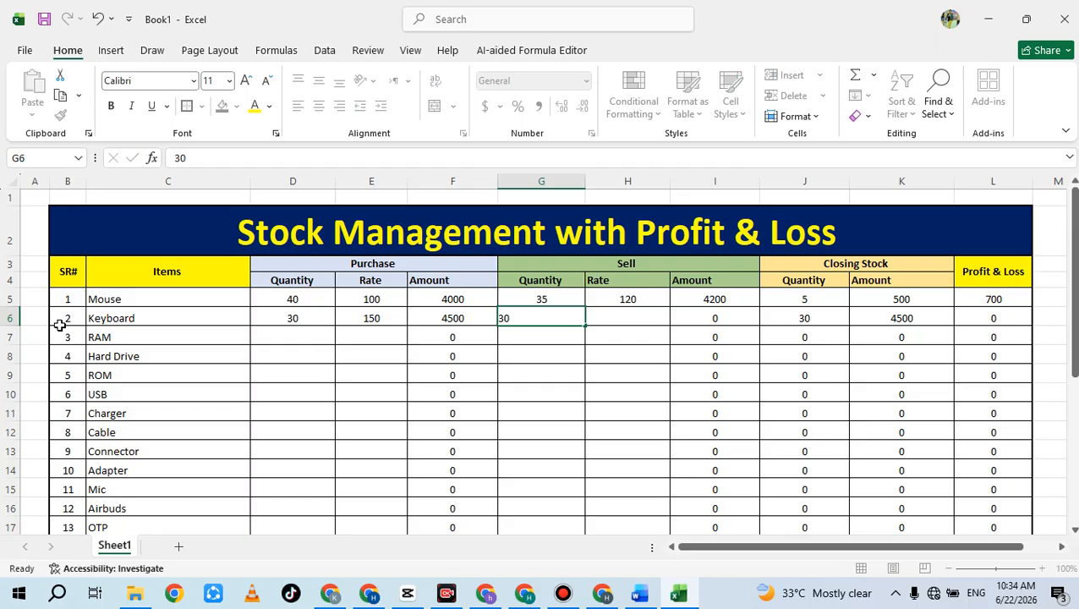
{"action": "key", "text": "Tab"}
{"action": "type", "text": "150"}
{"action": "key", "text": "Return"}
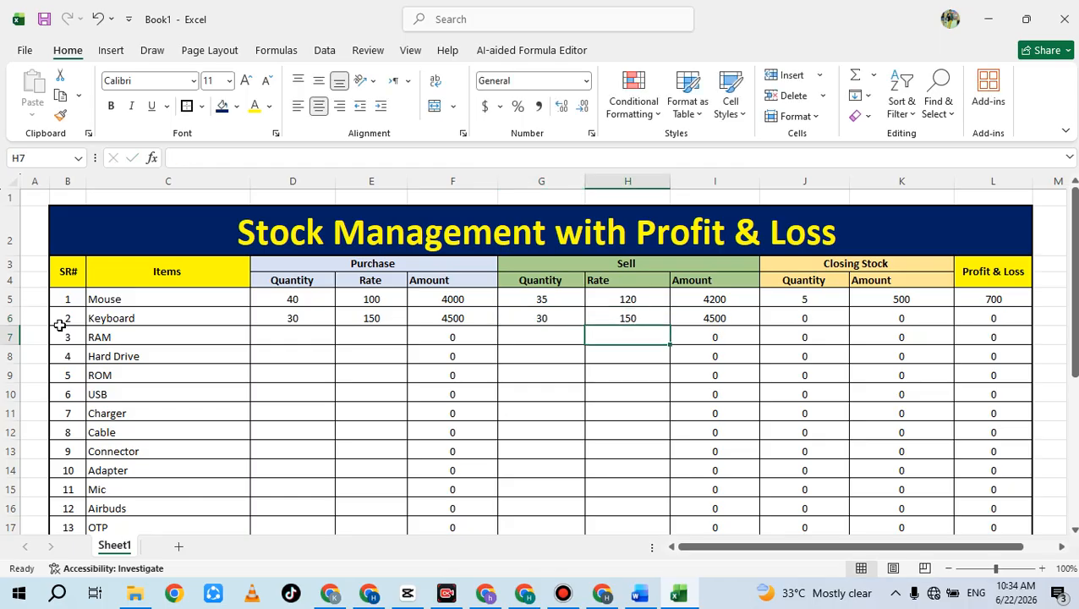
Step: Fill the whole Keyboard row, B6 to L6, with the standard green color
{"action": "left_click_drag", "start_coordinate": [1012, 318], "coordinate": [71, 318]}
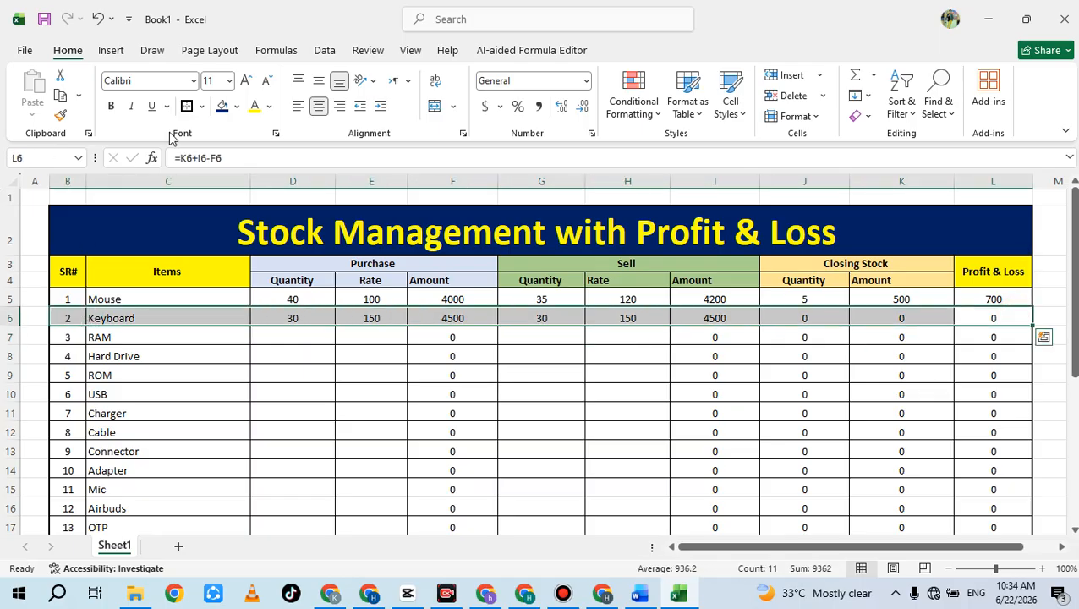
{"action": "left_click", "coordinate": [237, 106]}
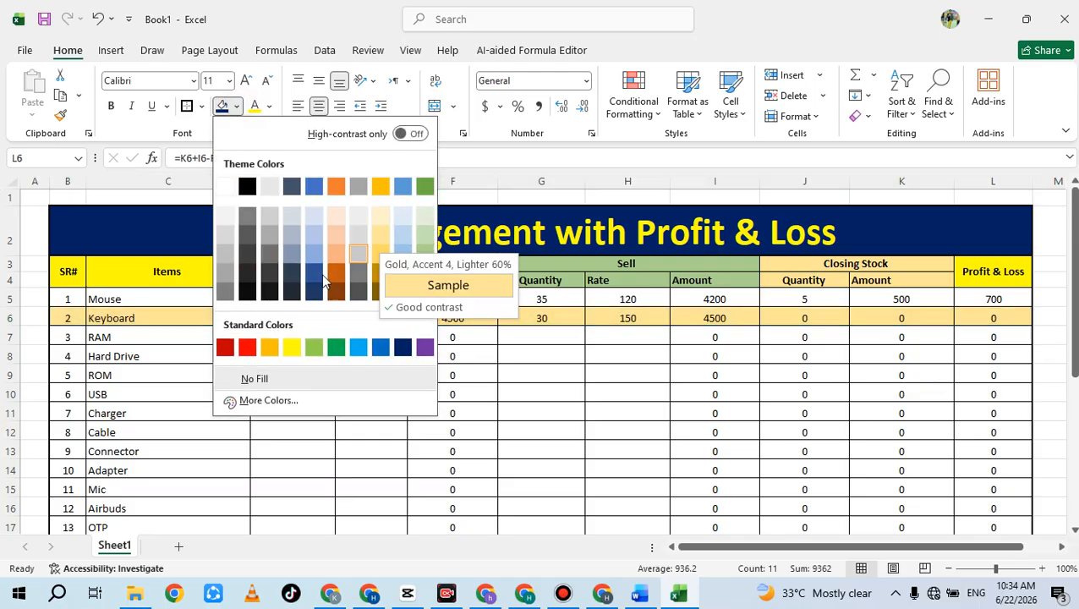
{"action": "left_click", "coordinate": [336, 349]}
{"action": "left_click", "coordinate": [362, 405]}
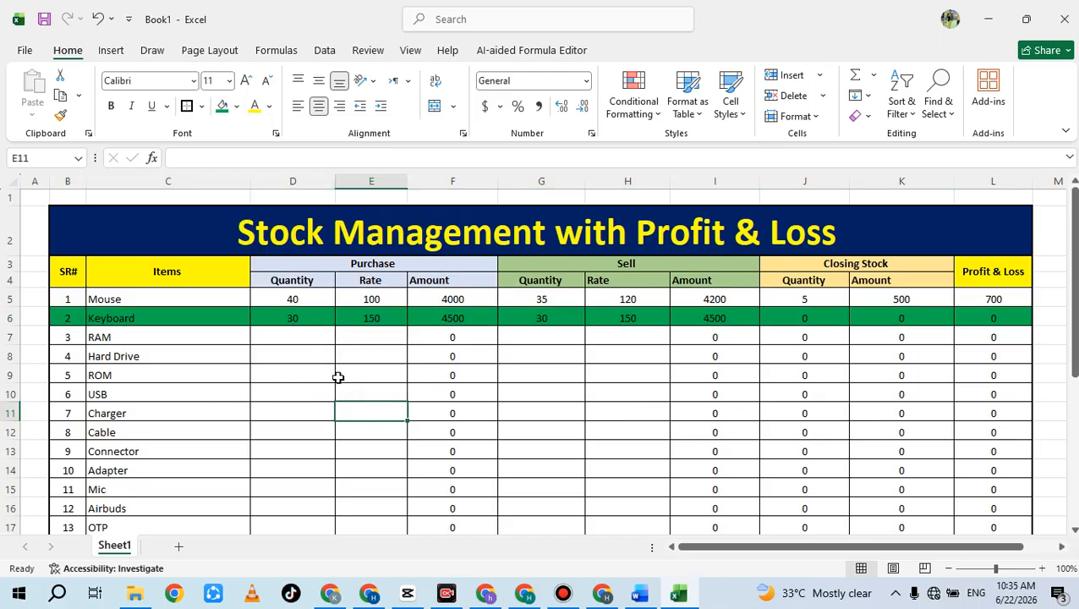
Step: Enter a purchase quantity of 60 in D7 and a purchase rate of 20 in E7 for the RAM item
{"action": "left_click", "coordinate": [287, 336]}
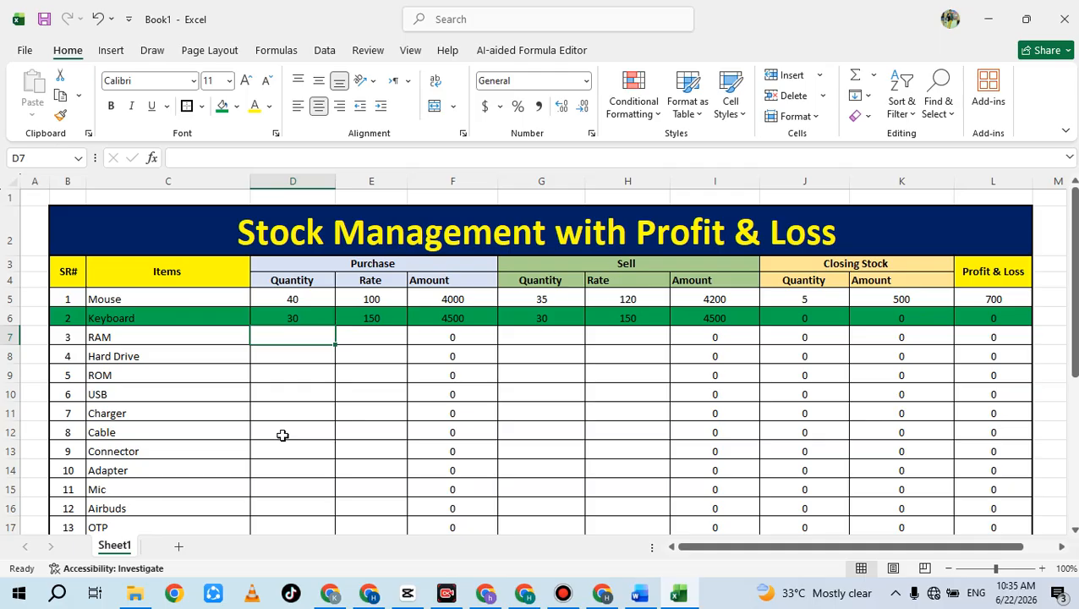
{"action": "type", "text": "6"}
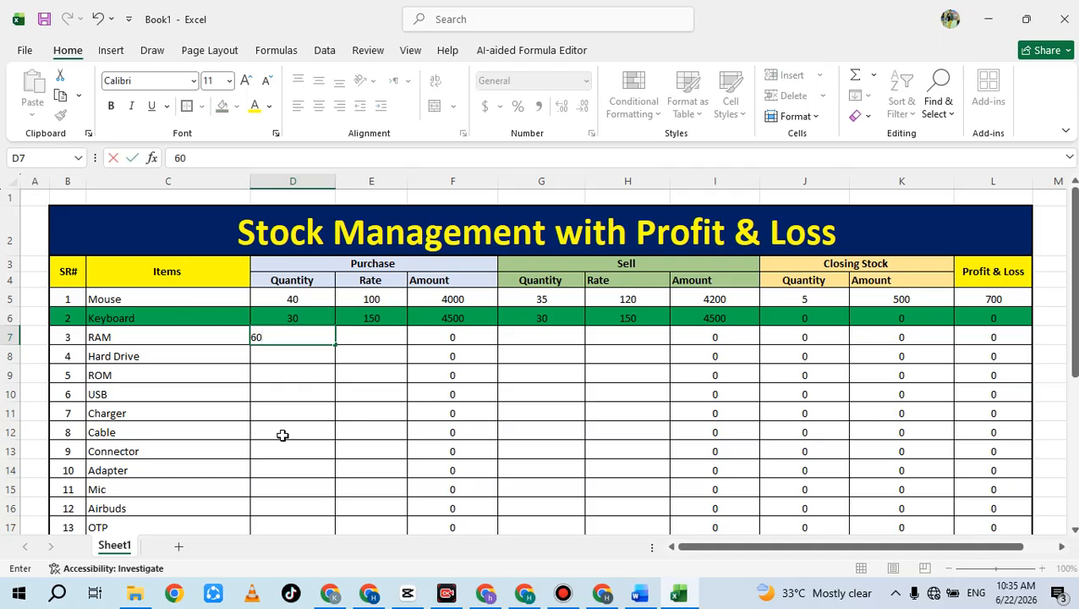
{"action": "type", "text": "0"}
{"action": "key", "text": "Tab"}
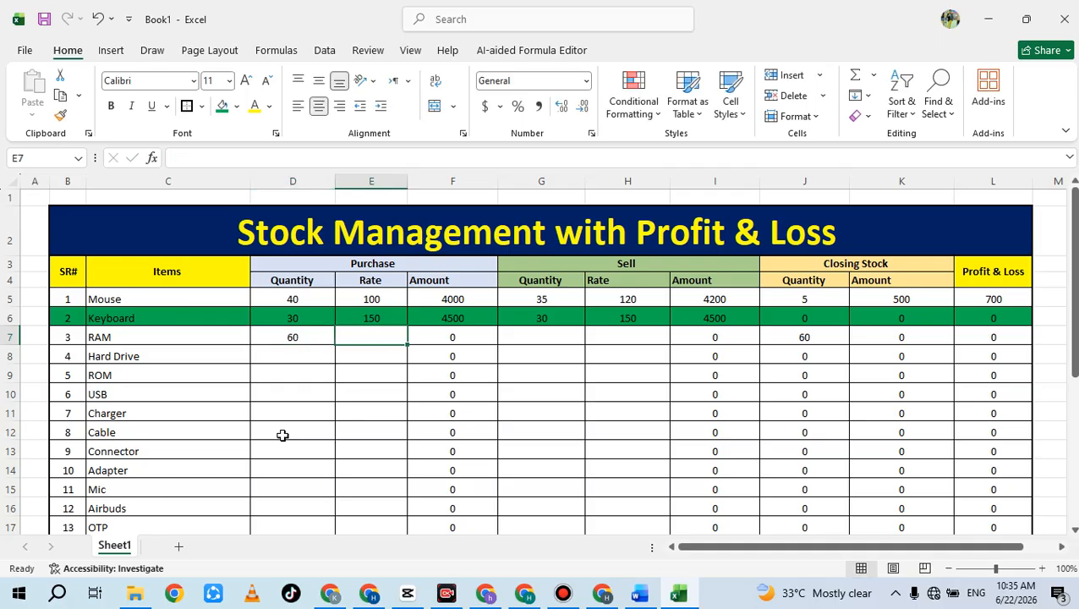
{"action": "type", "text": "20"}
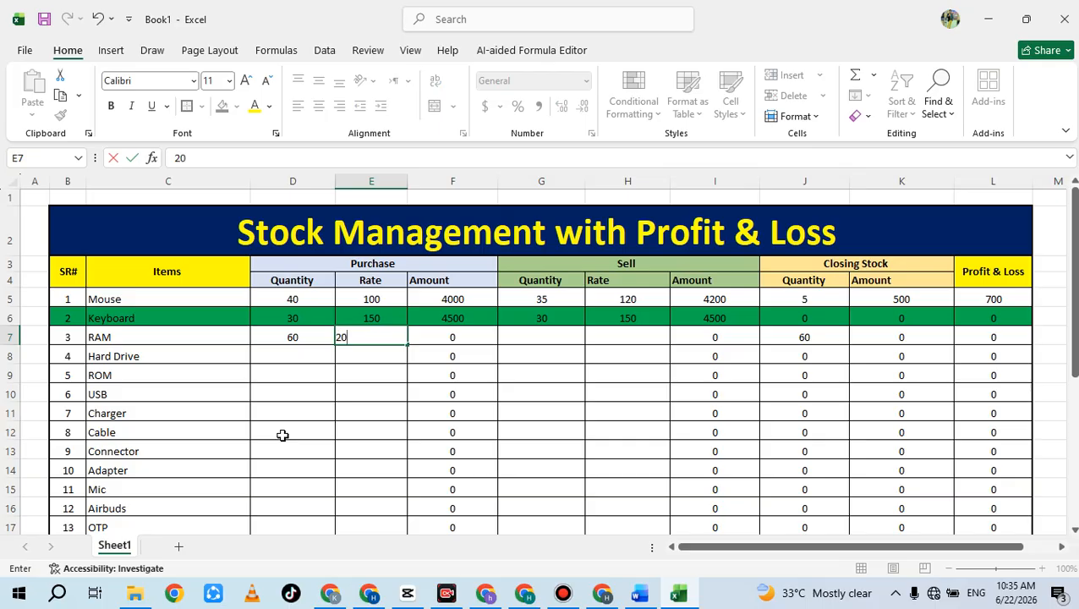
{"action": "key", "text": "Tab"}
{"action": "key", "text": "Tab"}
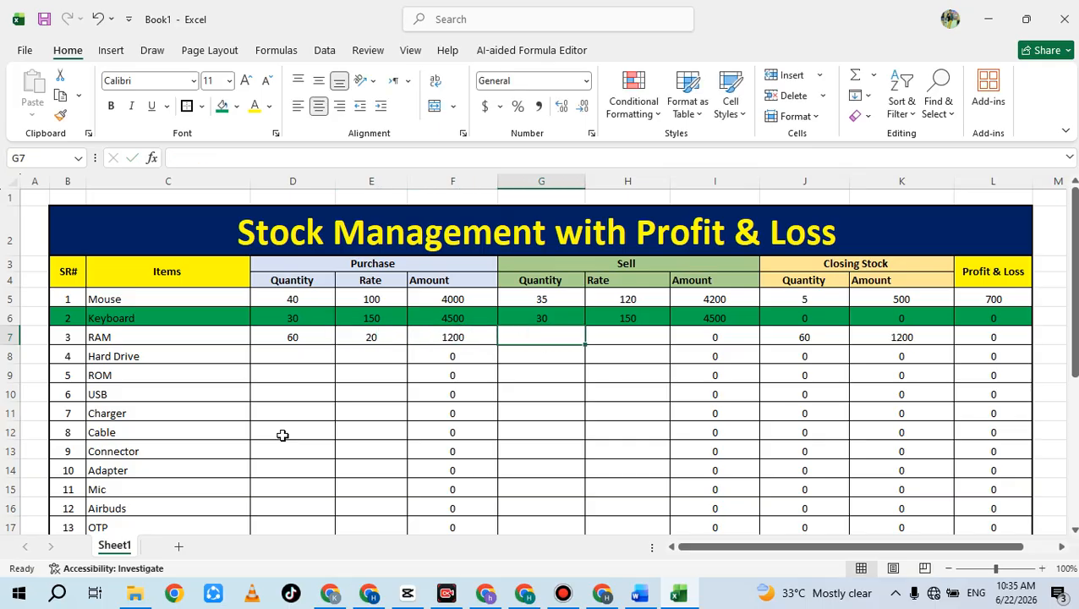
Step: Enter a sell quantity of 60 in G7 and a sell rate of 18 in H7 for the RAM item
{"action": "type", "text": "60"}
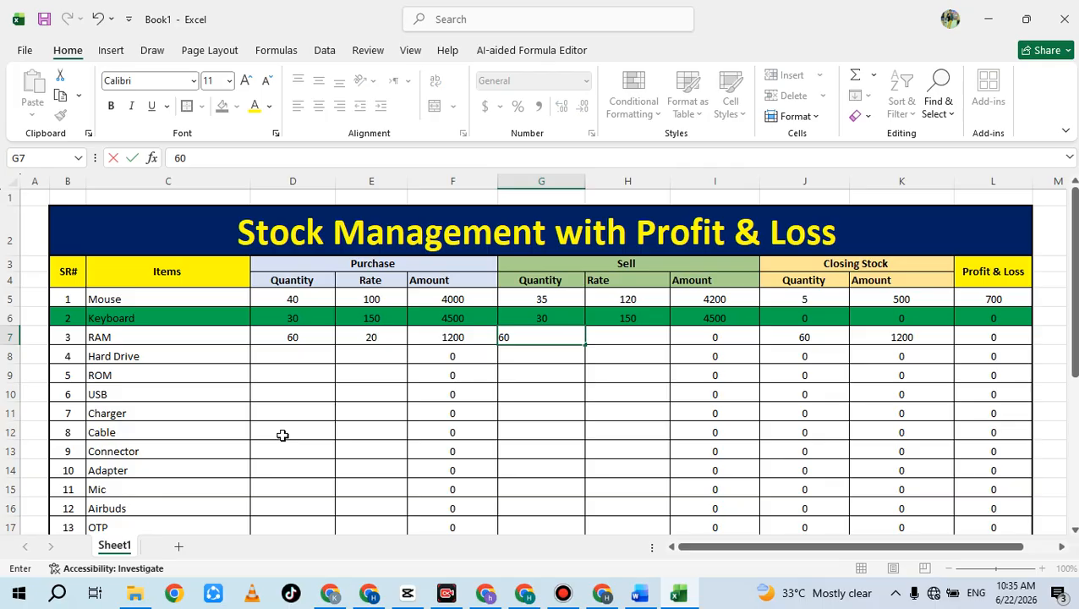
{"action": "key", "text": "Tab"}
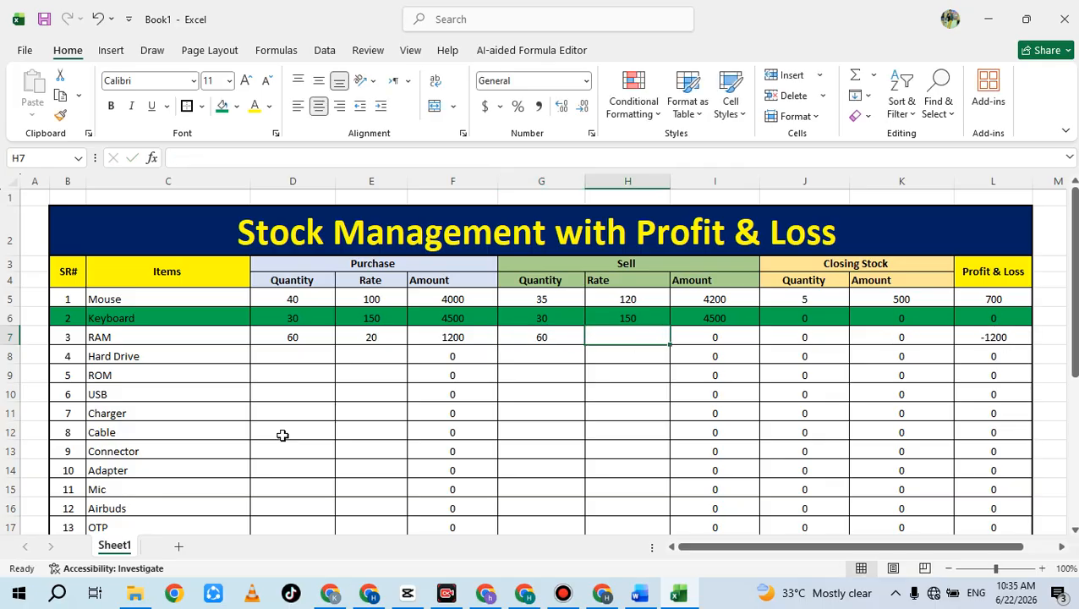
{"action": "type", "text": "18"}
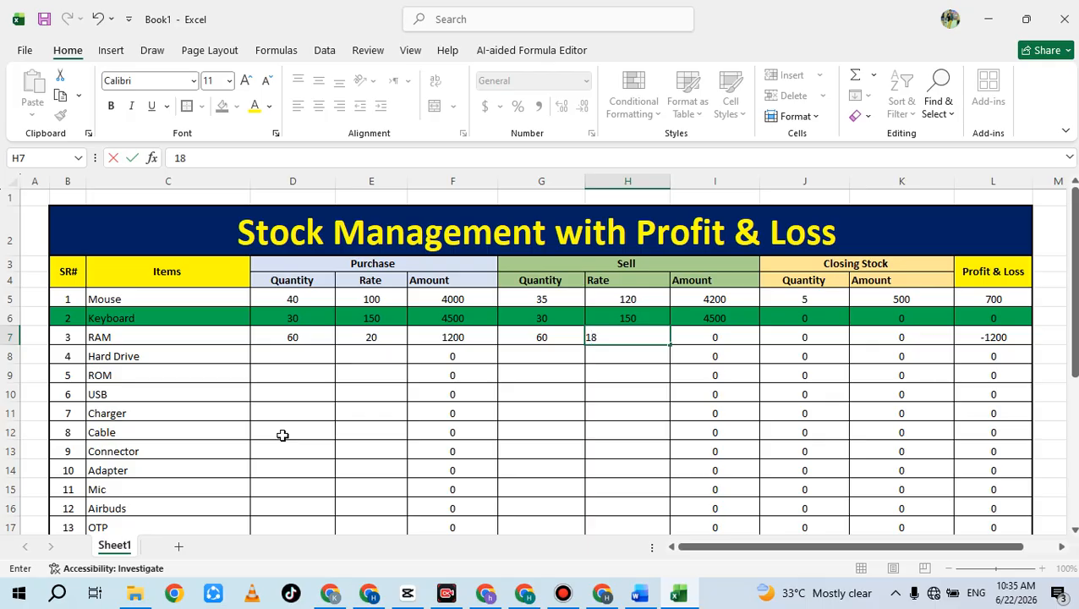
{"action": "key", "text": "Return"}
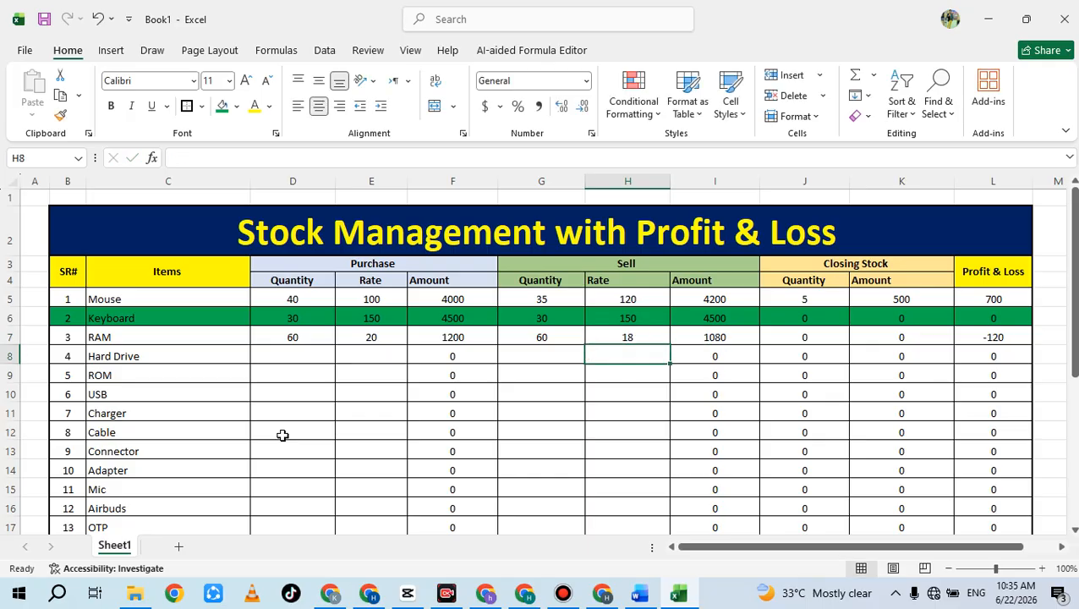
Step: Set the RAM item's sell rate in H7 to 20
{"action": "key", "text": "Up"}
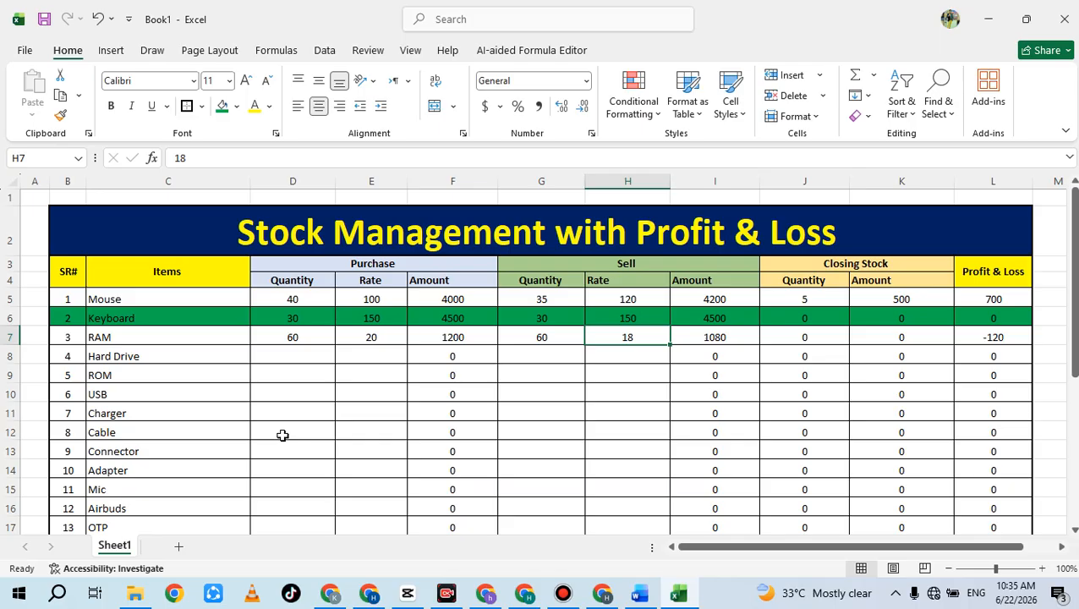
{"action": "type", "text": "20"}
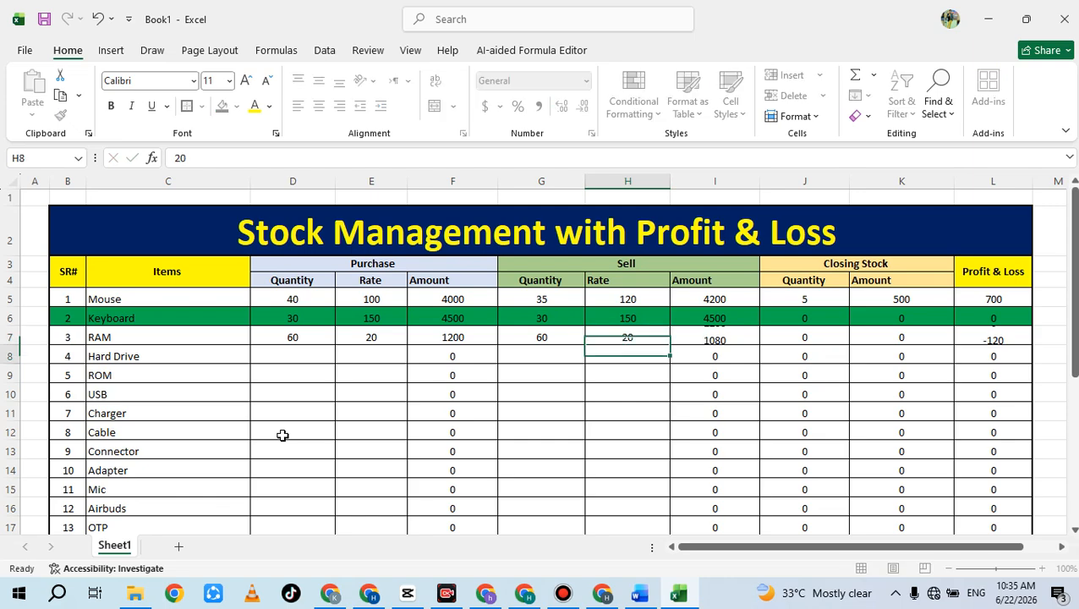
{"action": "key", "text": "Return"}
Step: Set the RAM item's sell rate in H7 to 25
{"action": "key", "text": "Up"}
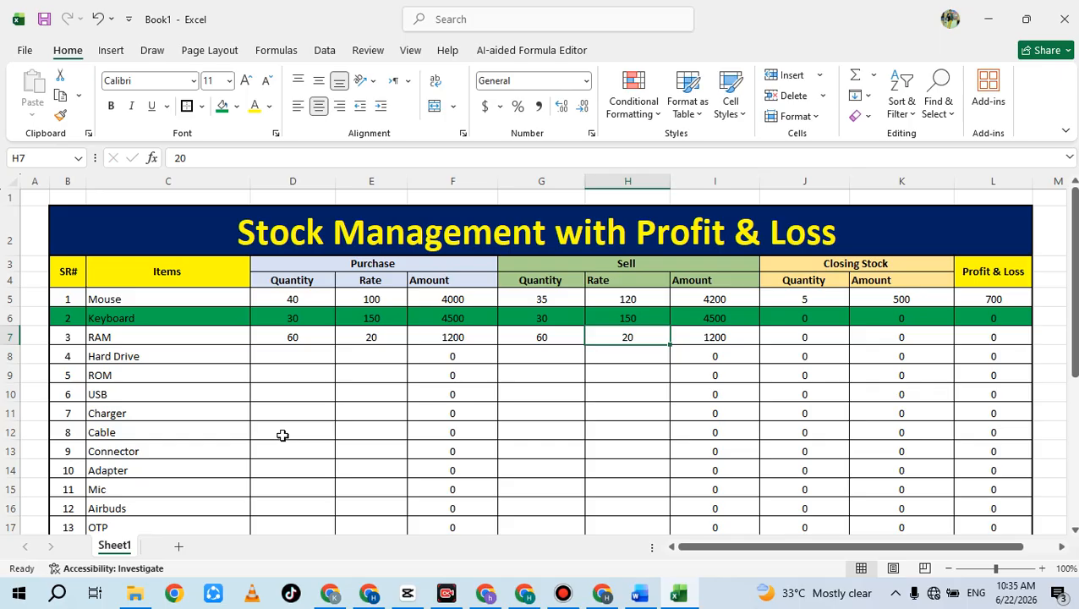
{"action": "type", "text": "25"}
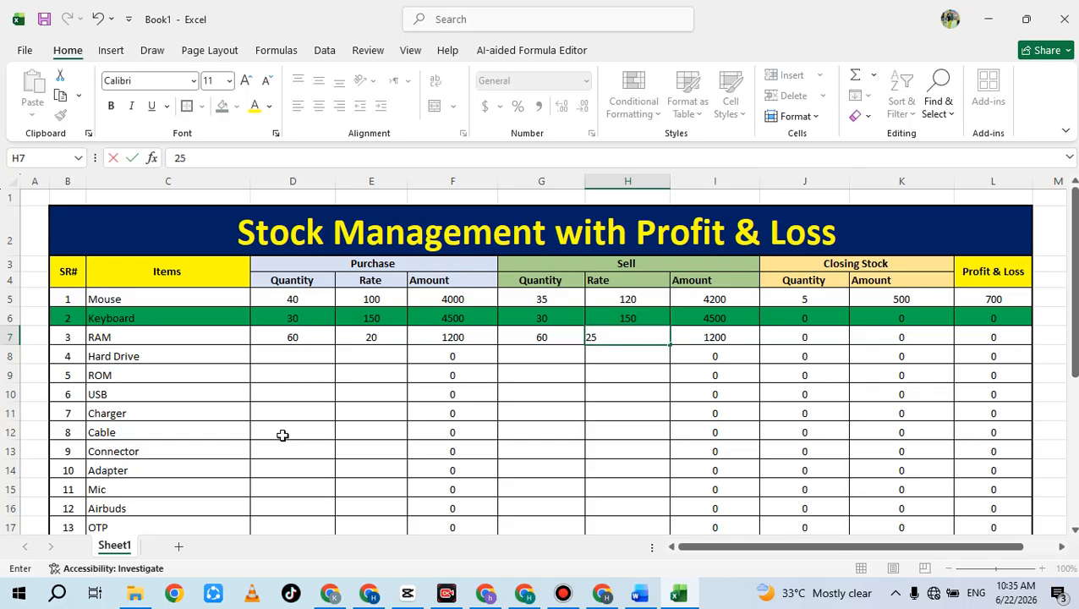
{"action": "key", "text": "Return"}
{"action": "key", "text": "Up"}
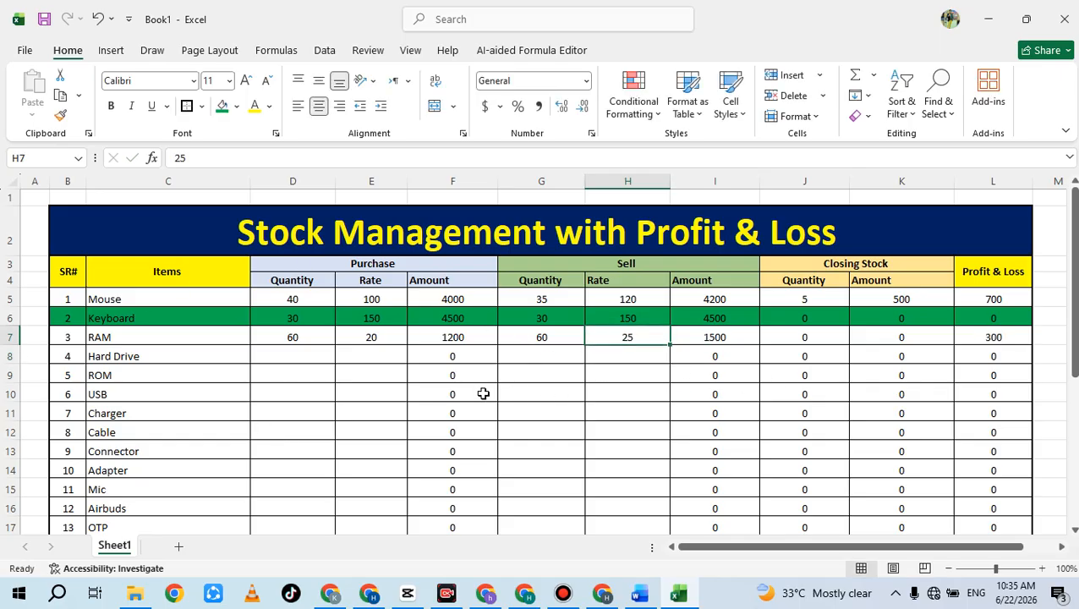
{"action": "scroll", "coordinate": [482, 393], "scroll_direction": "down", "scroll_amount": 2}
{"action": "scroll", "coordinate": [483, 394], "scroll_direction": "up", "scroll_amount": 2}
{"action": "left_click", "coordinate": [370, 411]}
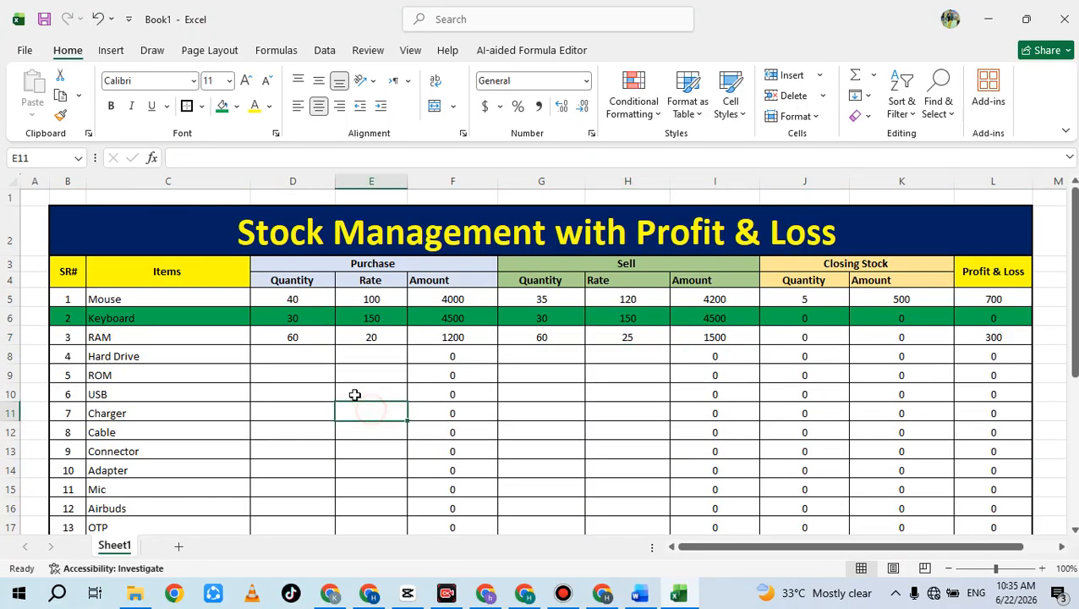
{"action": "left_click", "coordinate": [304, 370]}
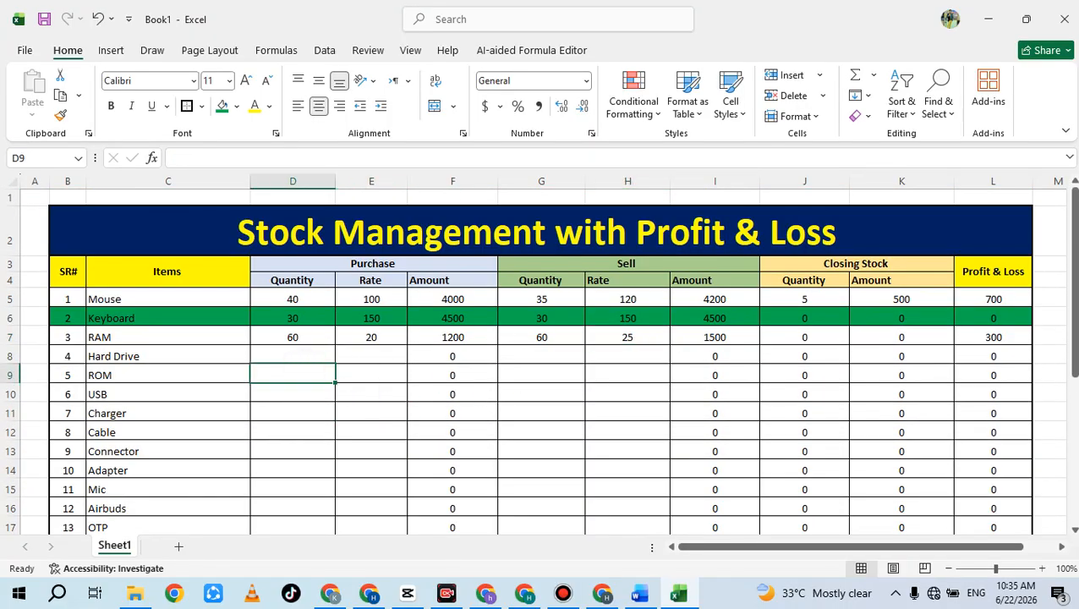
{"action": "left_click", "coordinate": [473, 415]}
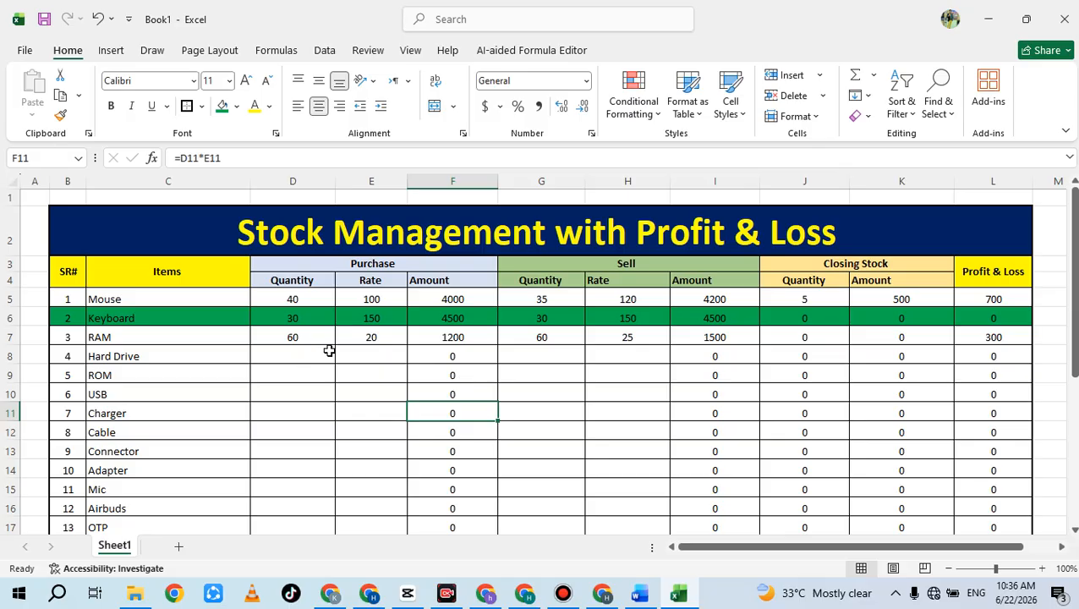
{"action": "left_click", "coordinate": [288, 342]}
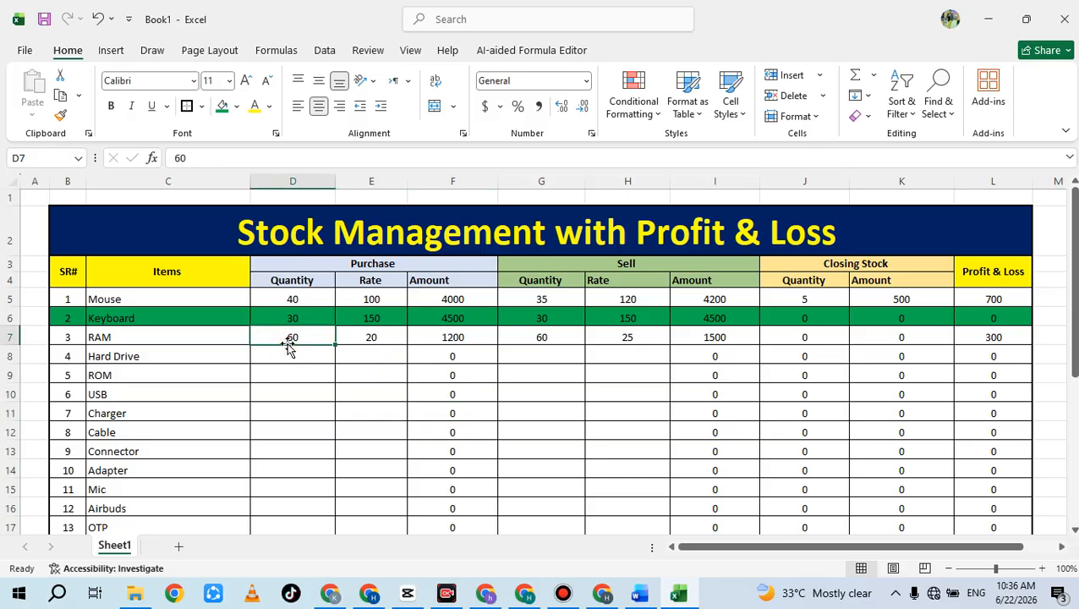
{"action": "left_click", "coordinate": [285, 352]}
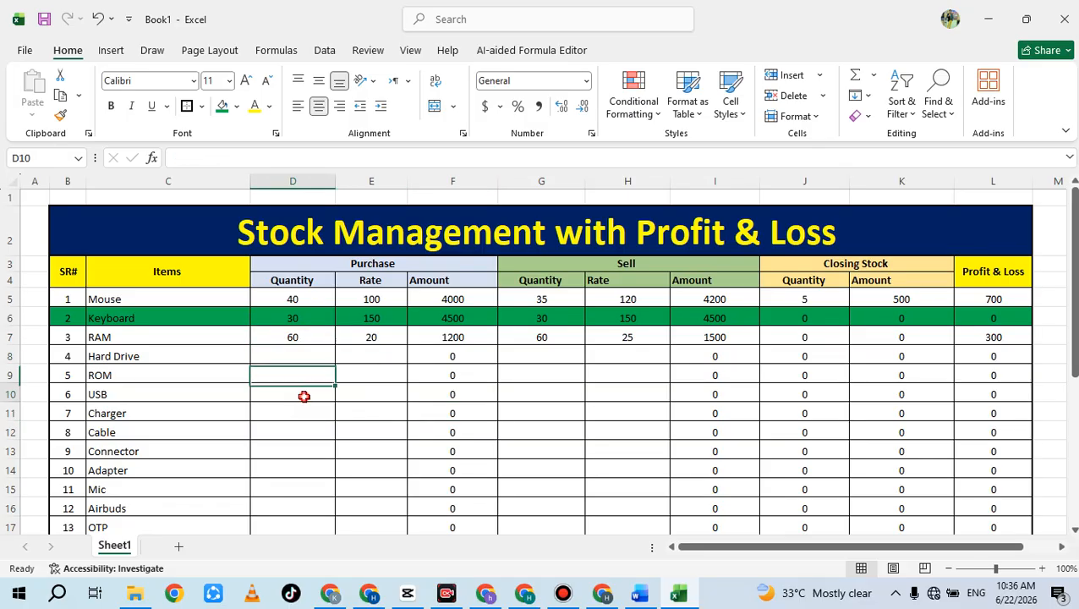
{"action": "left_click_drag", "start_coordinate": [294, 354], "coordinate": [290, 520]}
{"action": "scroll", "coordinate": [487, 418], "scroll_direction": "up", "scroll_amount": 1}
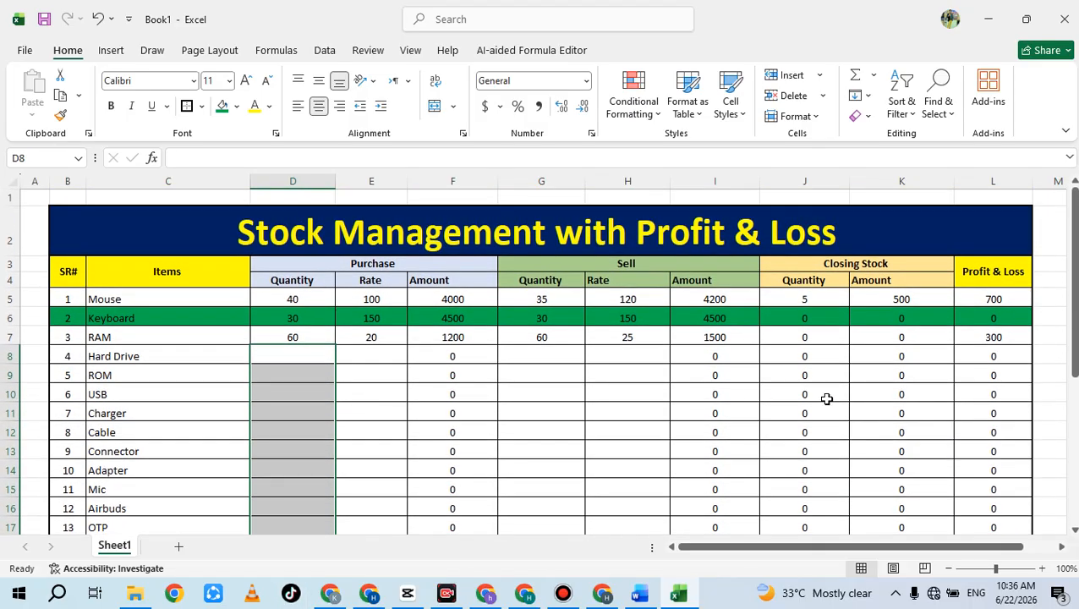
{"action": "left_click", "coordinate": [826, 398]}
{"action": "scroll", "coordinate": [406, 361], "scroll_direction": "down", "scroll_amount": 3}
{"action": "scroll", "coordinate": [201, 388], "scroll_direction": "up", "scroll_amount": 3}
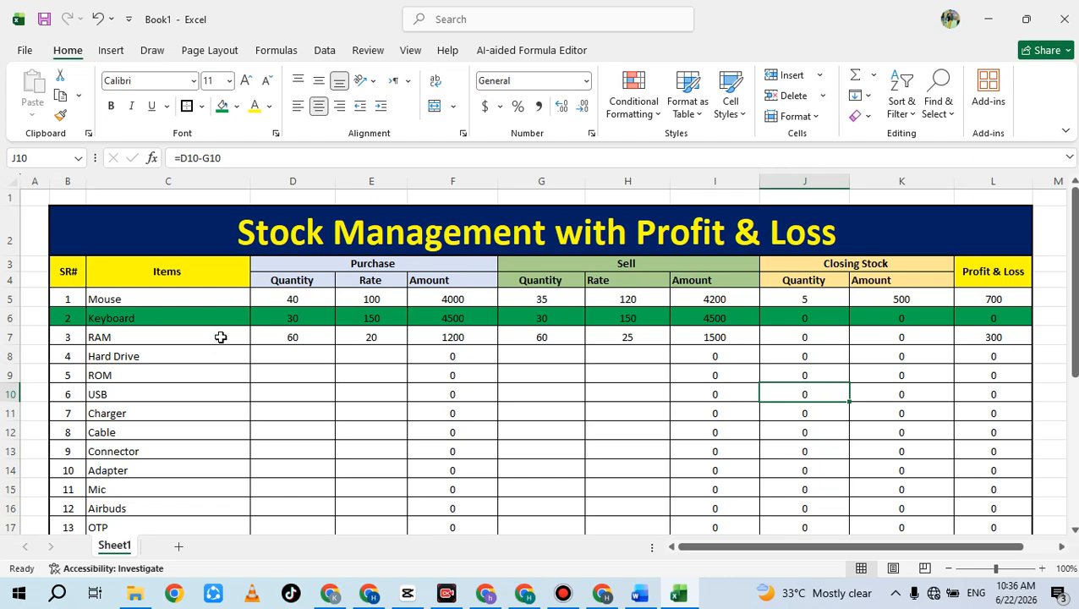
{"action": "left_click", "coordinate": [568, 593]}
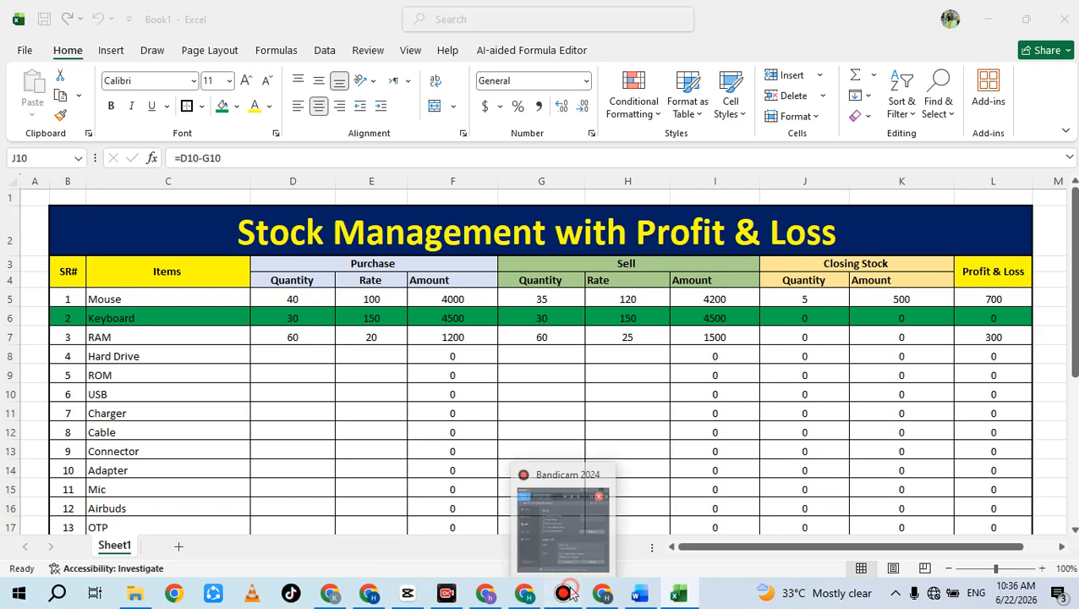